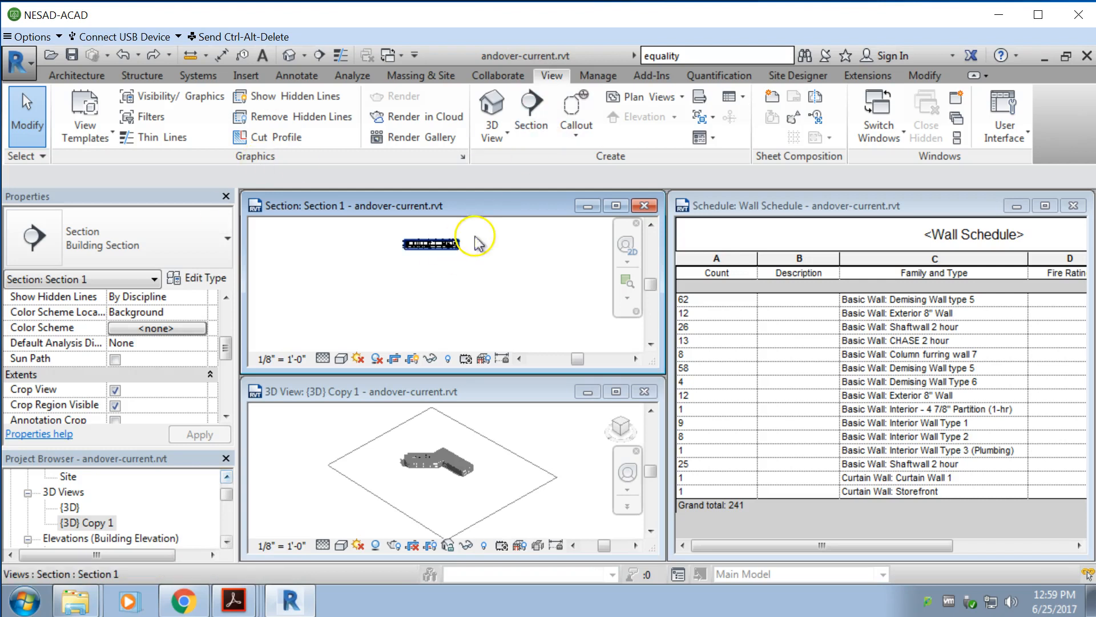
Step: Widen the Section 1 view window into the space freed by narrowing the Wall Schedule window
{"action": "scroll", "coordinate": [419, 269], "scroll_direction": "up", "scroll_amount": 2}
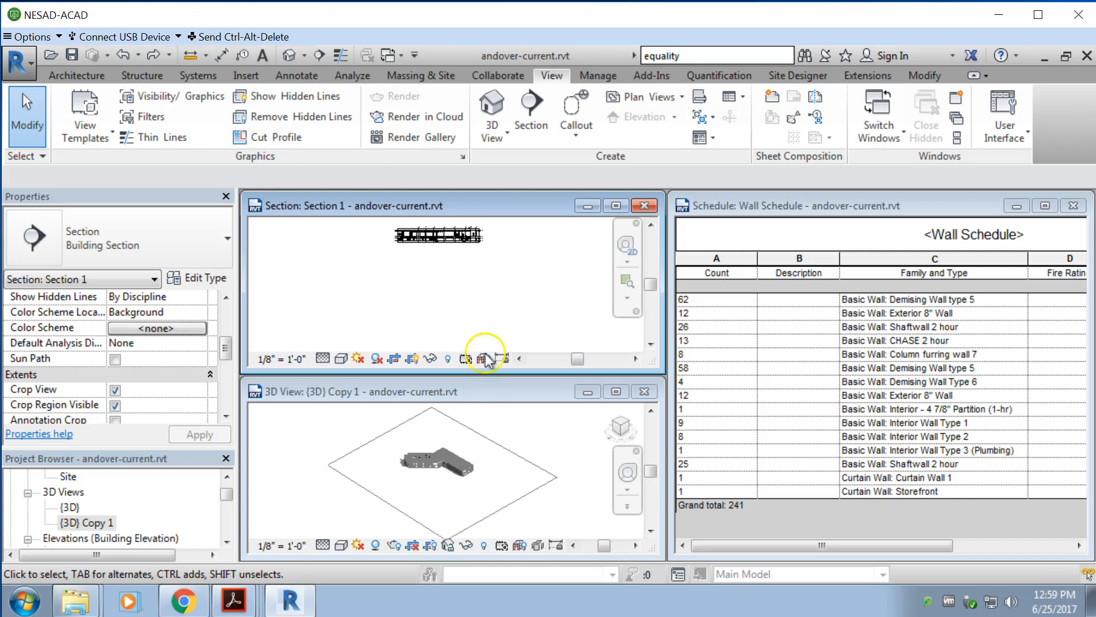
{"action": "scroll", "coordinate": [345, 243], "scroll_direction": "up", "scroll_amount": 2}
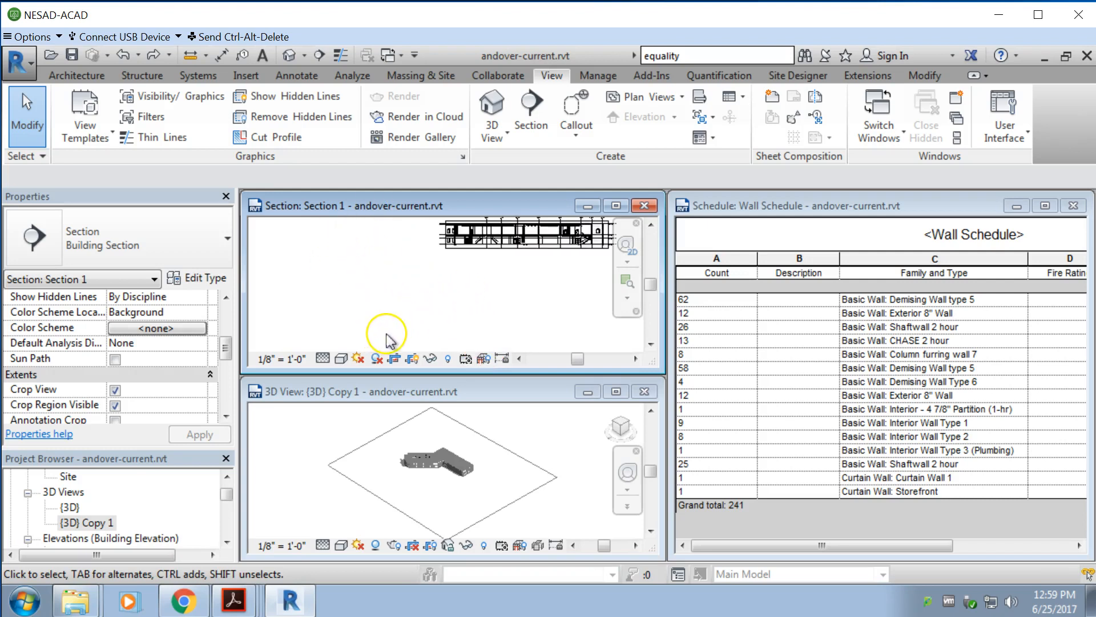
{"action": "scroll", "coordinate": [359, 343], "scroll_direction": "down", "scroll_amount": 1}
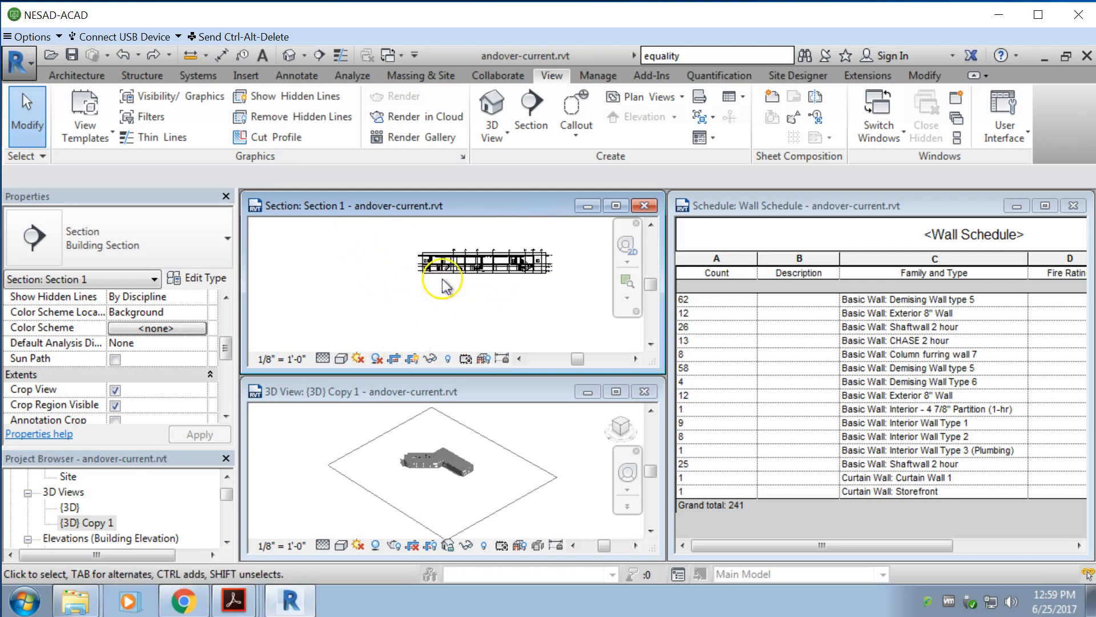
{"action": "scroll", "coordinate": [484, 246], "scroll_direction": "up", "scroll_amount": 3}
{"action": "scroll", "coordinate": [489, 257], "scroll_direction": "up", "scroll_amount": 3}
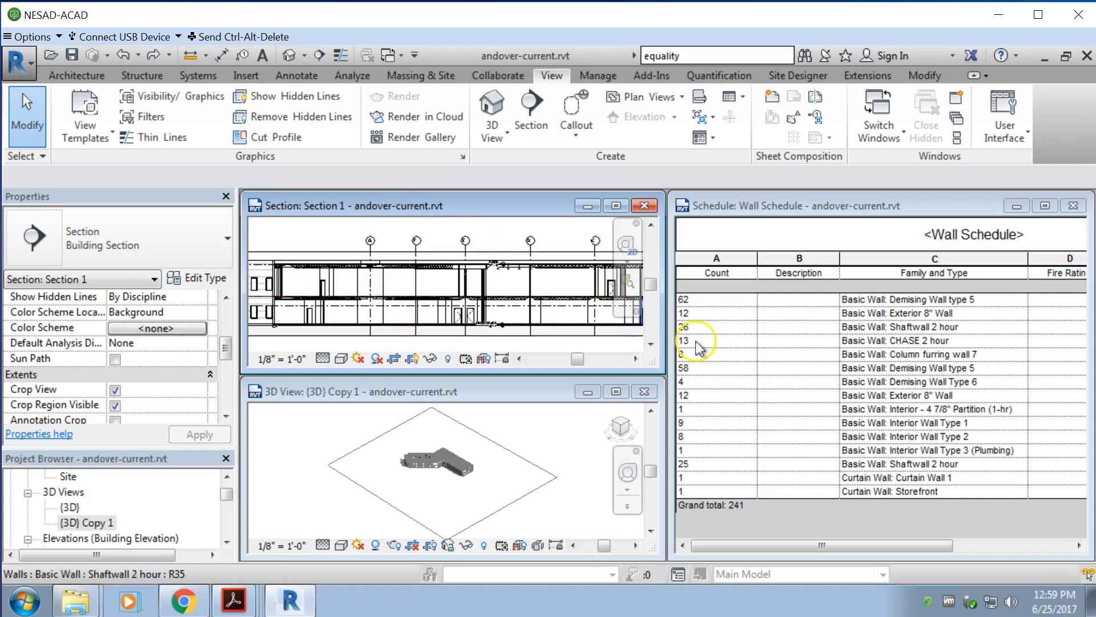
{"action": "left_click_drag", "start_coordinate": [669, 340], "coordinate": [835, 330]}
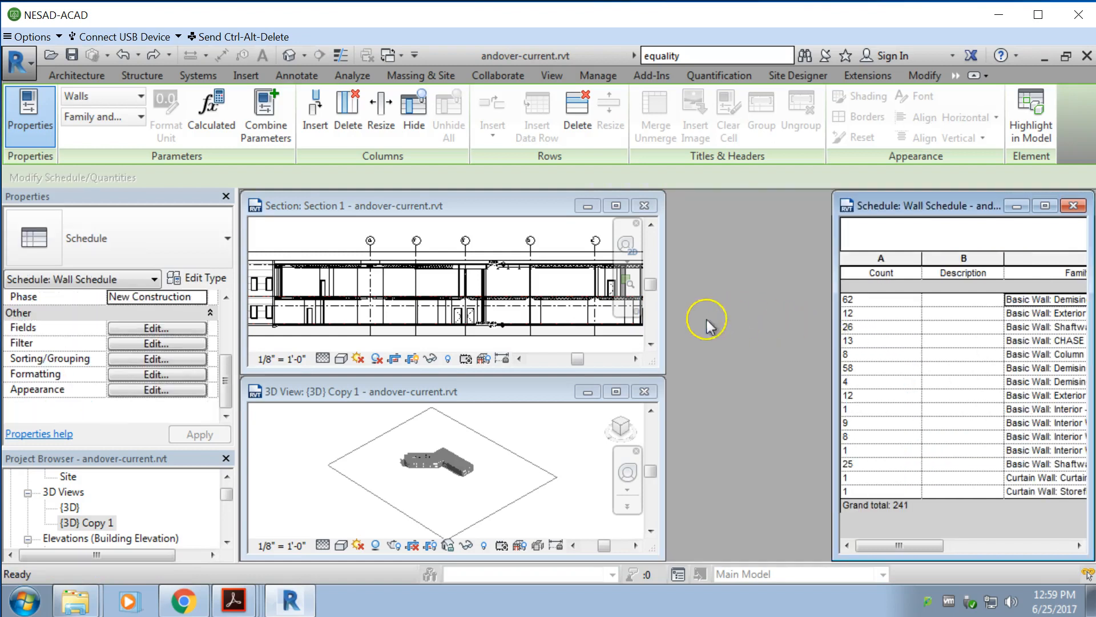
{"action": "left_click_drag", "start_coordinate": [661, 324], "coordinate": [828, 314]}
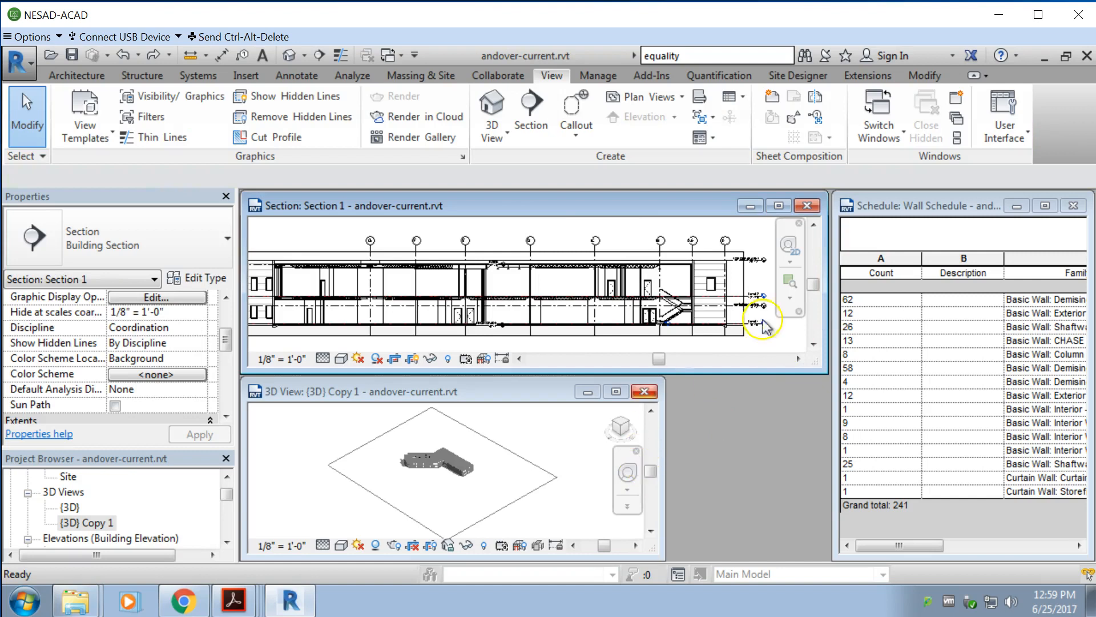
Step: Maximize the Wall Schedule and select the Level 1 Exterior 8" Wall entry under Family and Type
{"action": "left_click", "coordinate": [908, 212]}
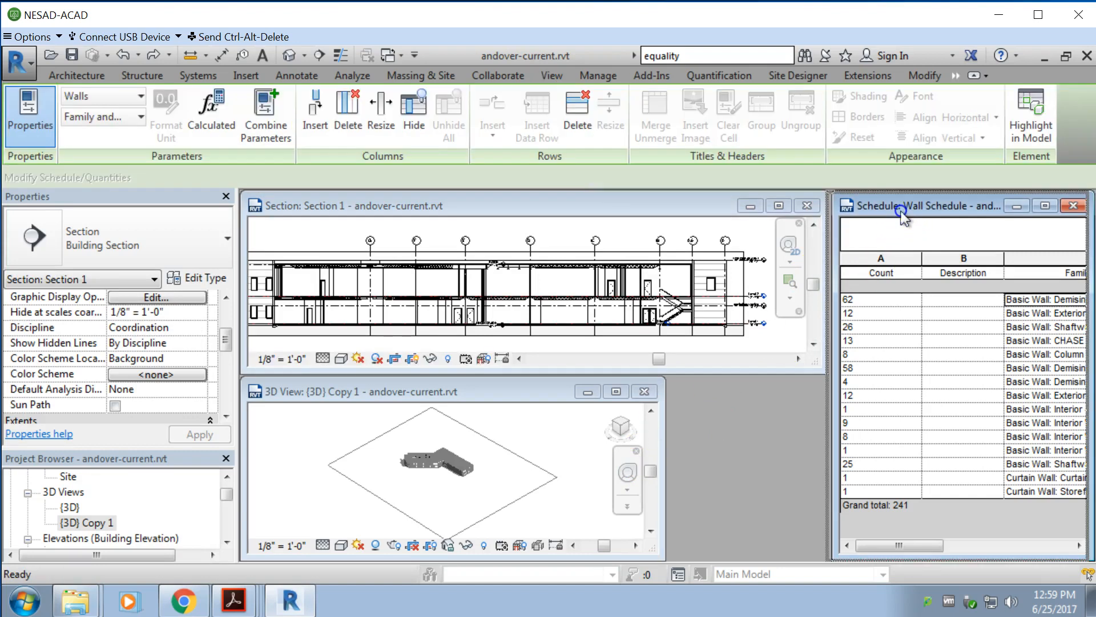
{"action": "left_click_drag", "start_coordinate": [901, 211], "coordinate": [902, 213]}
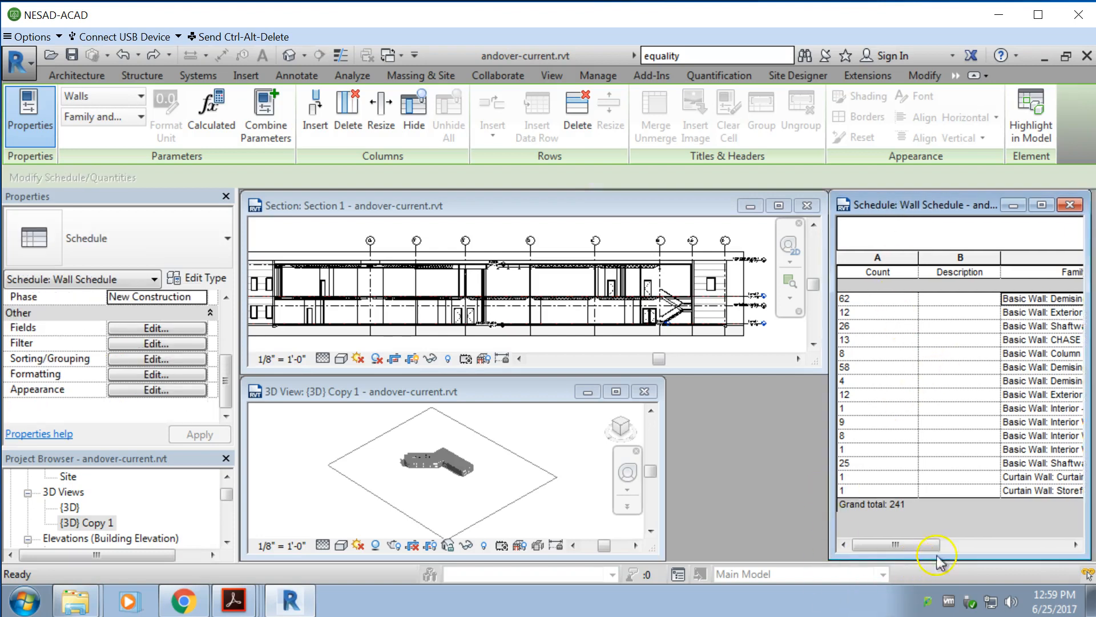
{"action": "left_click", "coordinate": [1043, 206]}
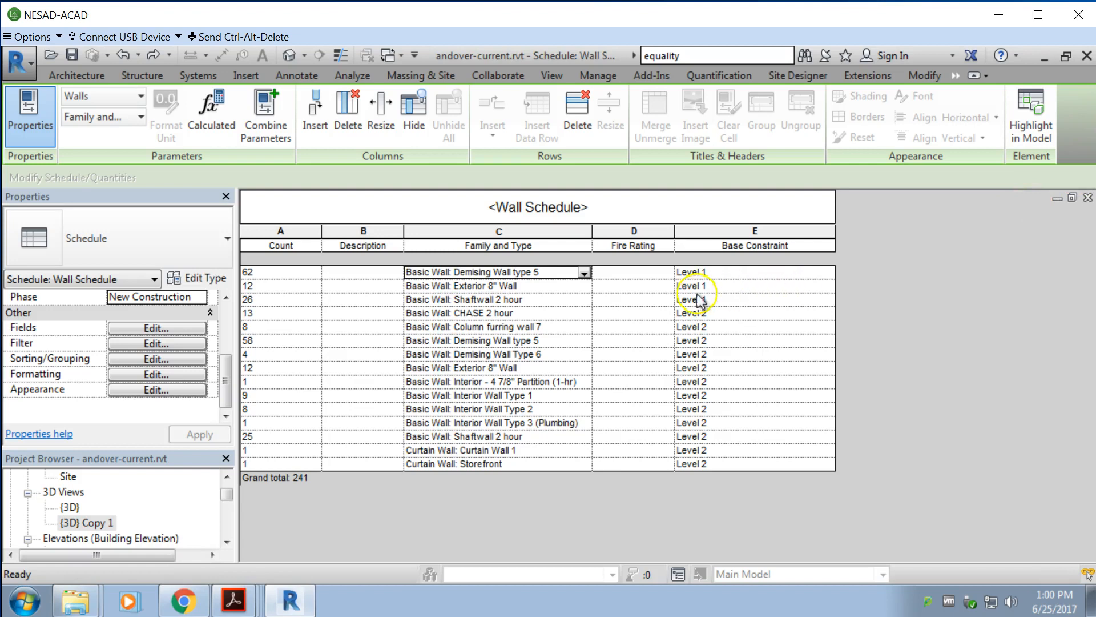
{"action": "left_click", "coordinate": [557, 290]}
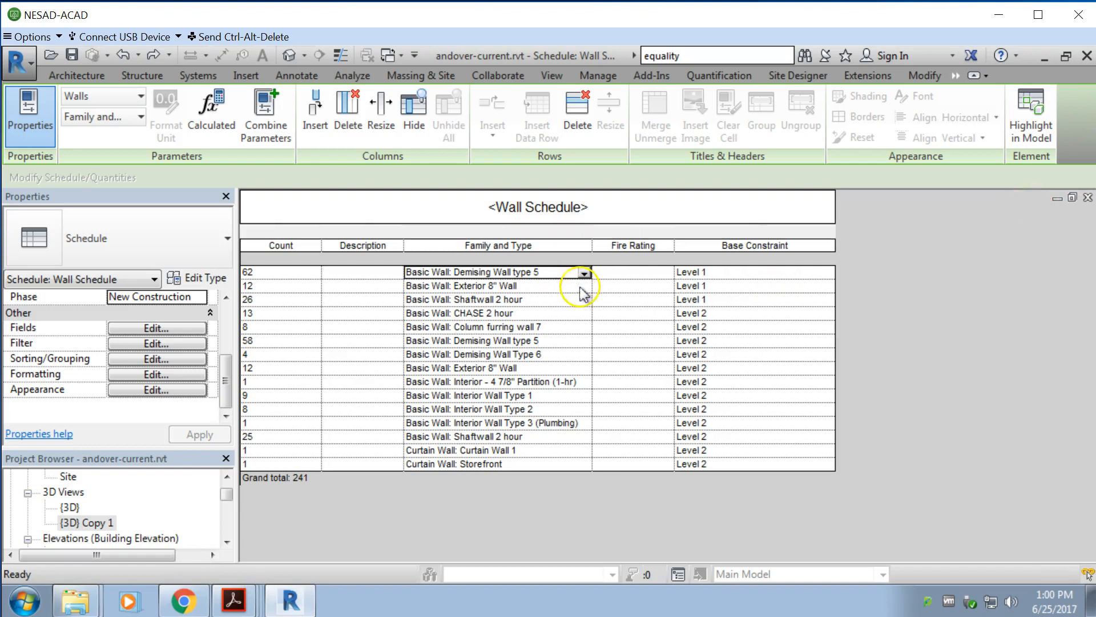
{"action": "left_click", "coordinate": [585, 290]}
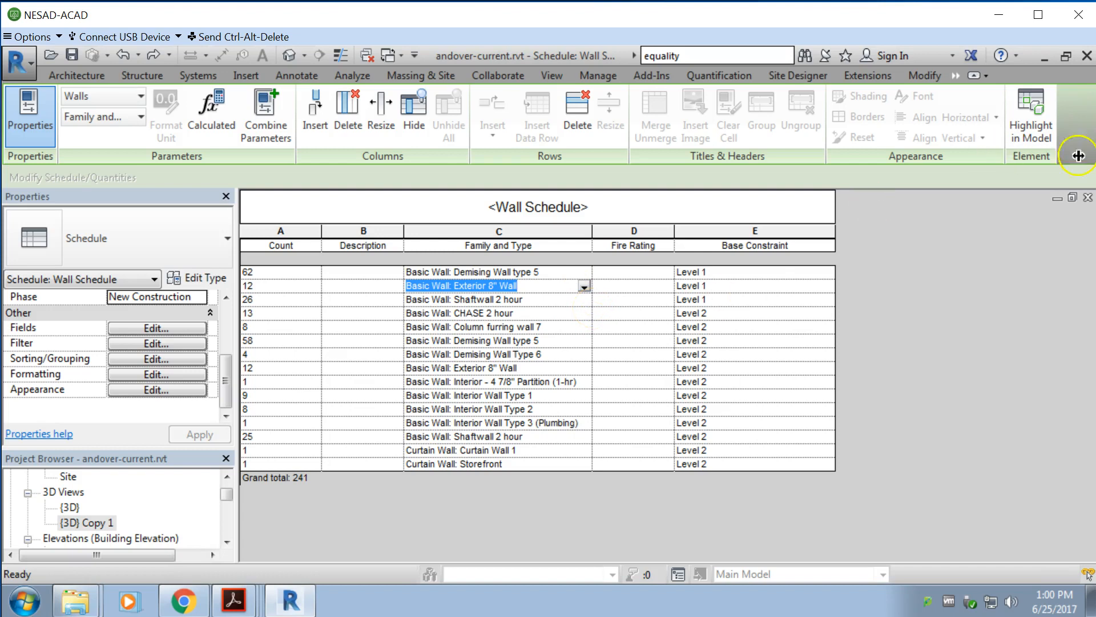
Step: Tile the open view windows and narrow the Description and Family and Type columns of the Wall Schedule
{"action": "left_click", "coordinate": [1077, 208]}
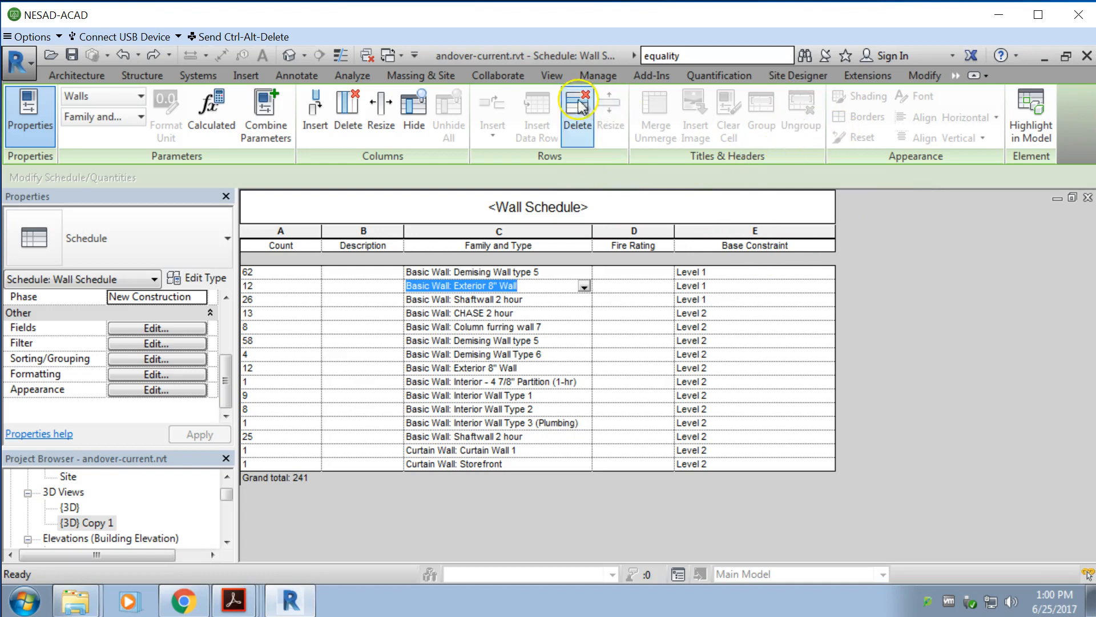
{"action": "left_click", "coordinate": [551, 80]}
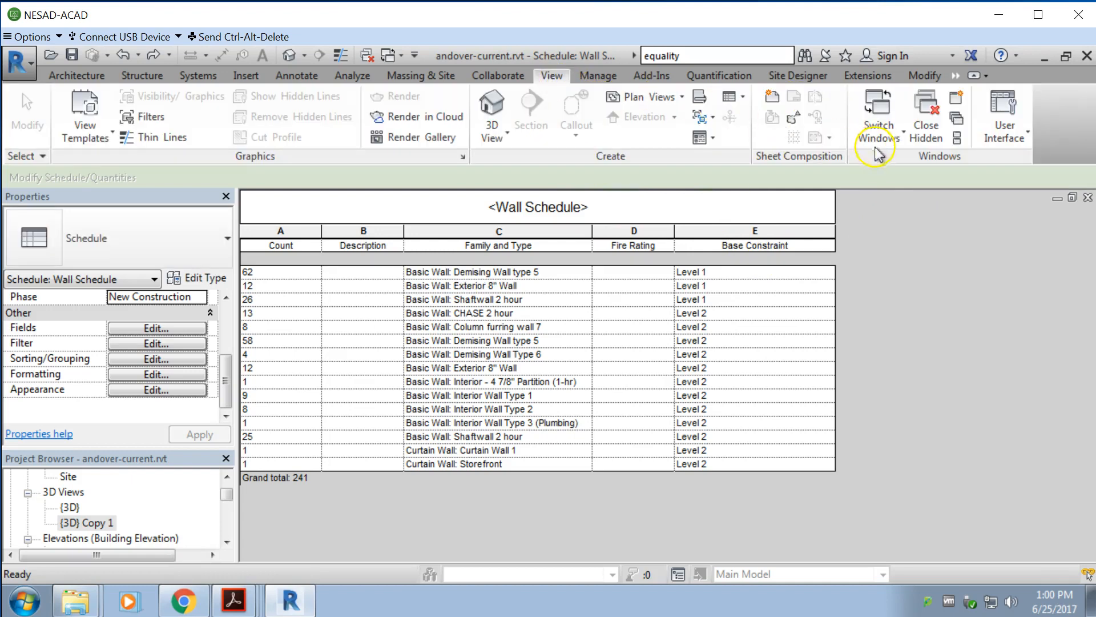
{"action": "left_click", "coordinate": [960, 138]}
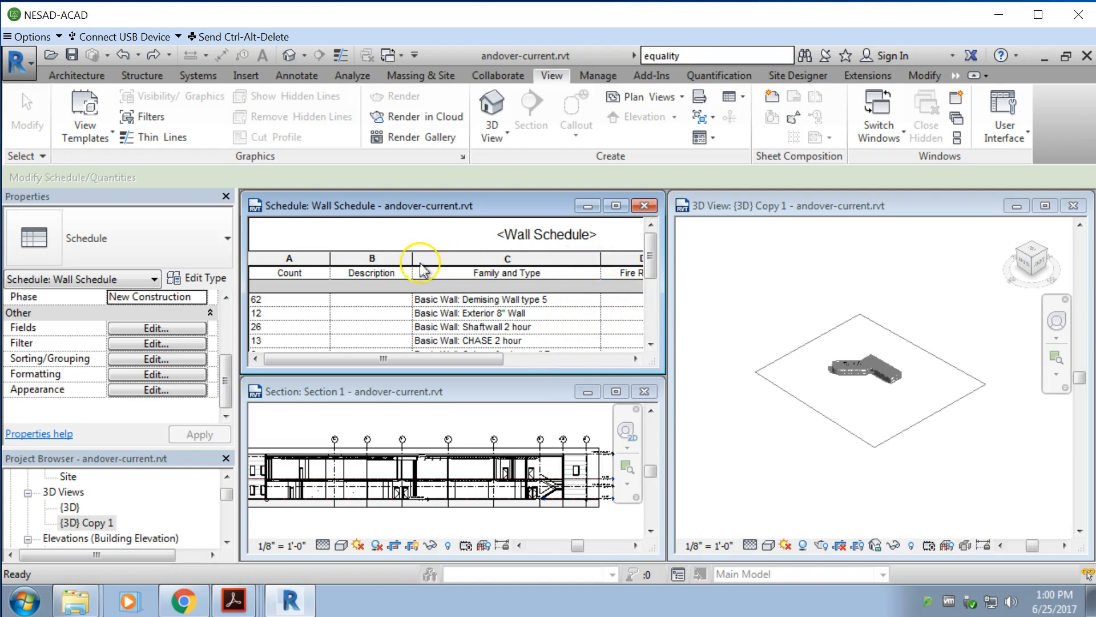
{"action": "left_click_drag", "start_coordinate": [412, 263], "coordinate": [378, 260]}
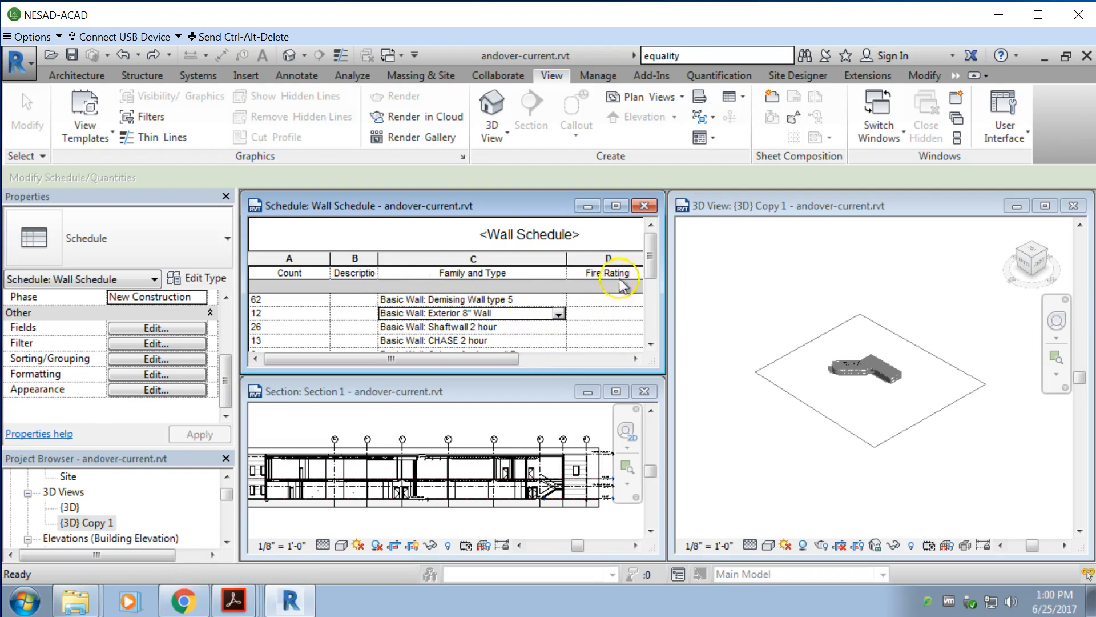
{"action": "left_click_drag", "start_coordinate": [567, 262], "coordinate": [521, 262]}
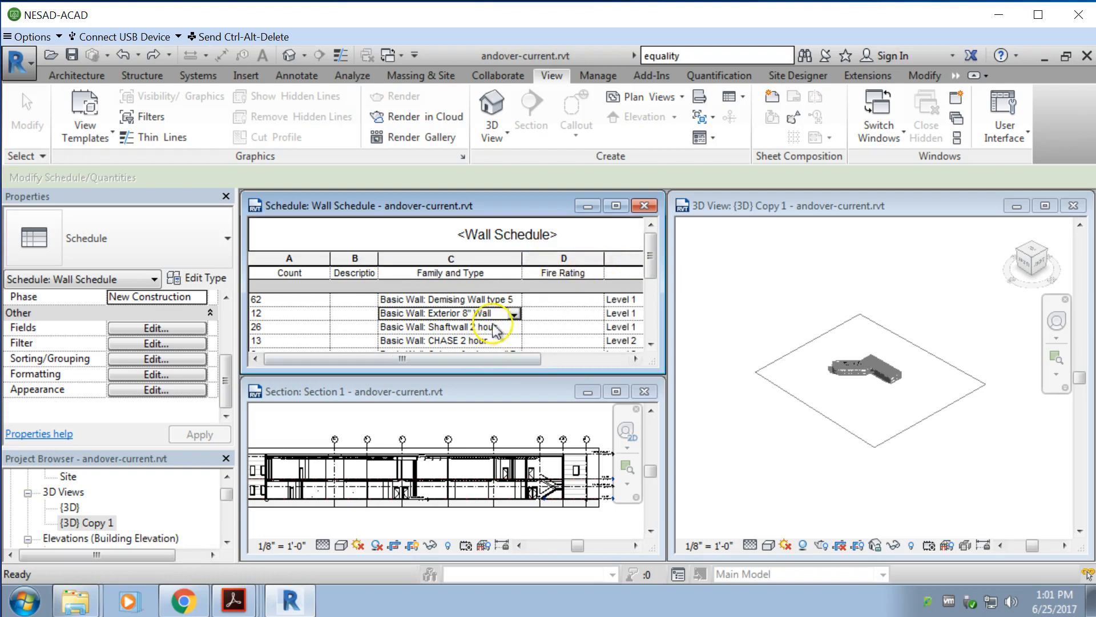
Step: Select the Level 1 Demising Wall type 5 walls from the schedule and review their constraints with Section 1 active
{"action": "left_click", "coordinate": [503, 301]}
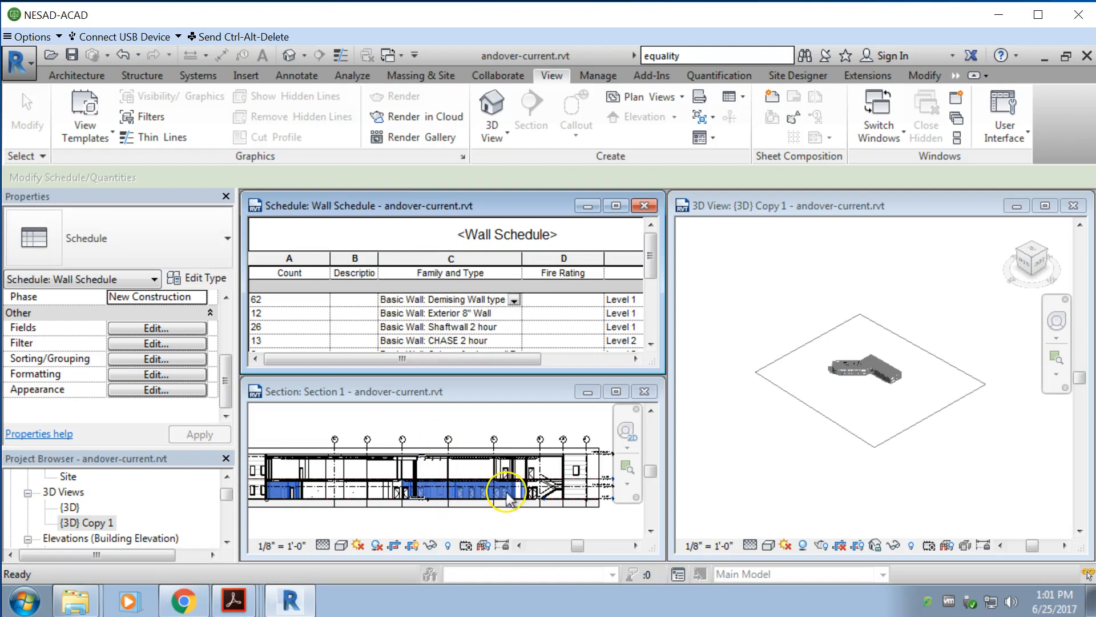
{"action": "left_click", "coordinate": [469, 496]}
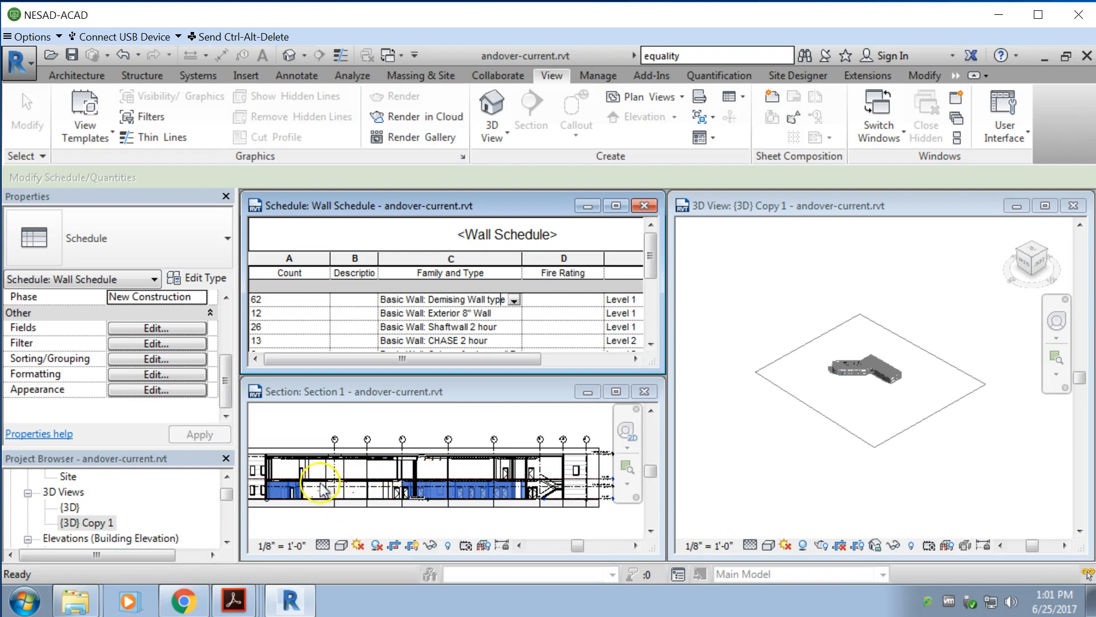
{"action": "left_click", "coordinate": [454, 396]}
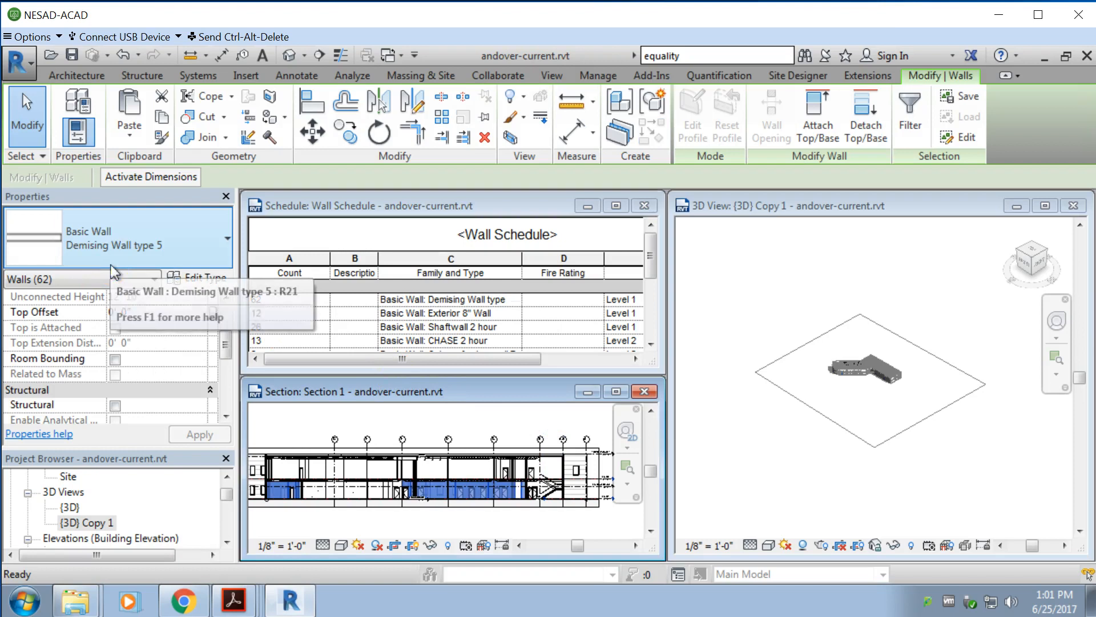
{"action": "mouse_move", "coordinate": [226, 342]}
{"action": "left_mouse_down"}
{"action": "mouse_move", "coordinate": [223, 397]}
{"action": "mouse_move", "coordinate": [231, 334]}
{"action": "left_mouse_up"}
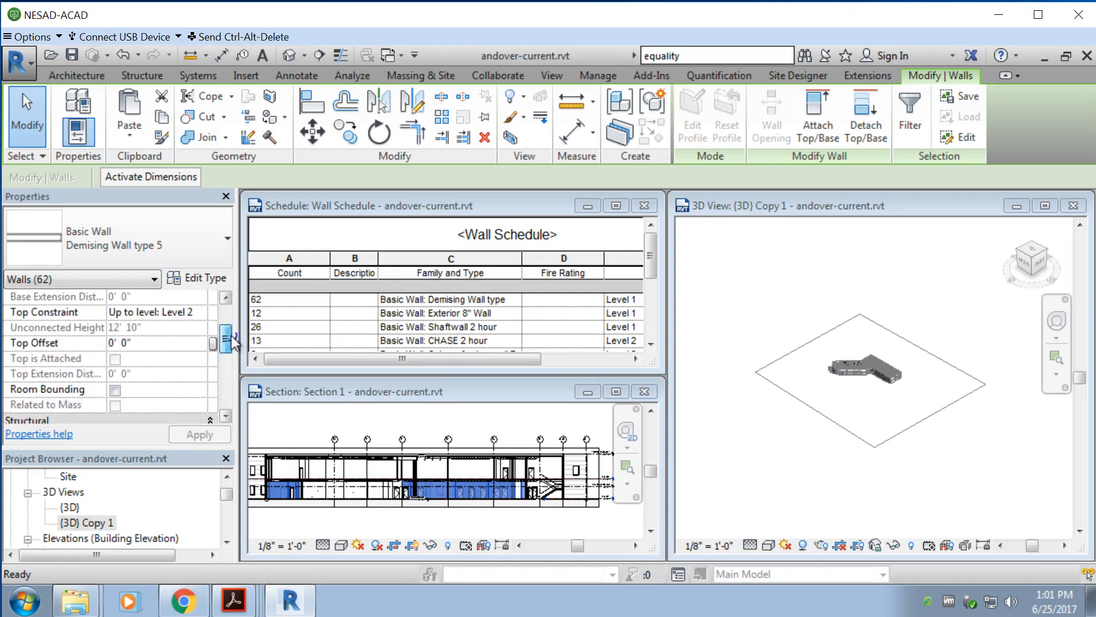
{"action": "left_click_drag", "start_coordinate": [231, 334], "coordinate": [234, 330]}
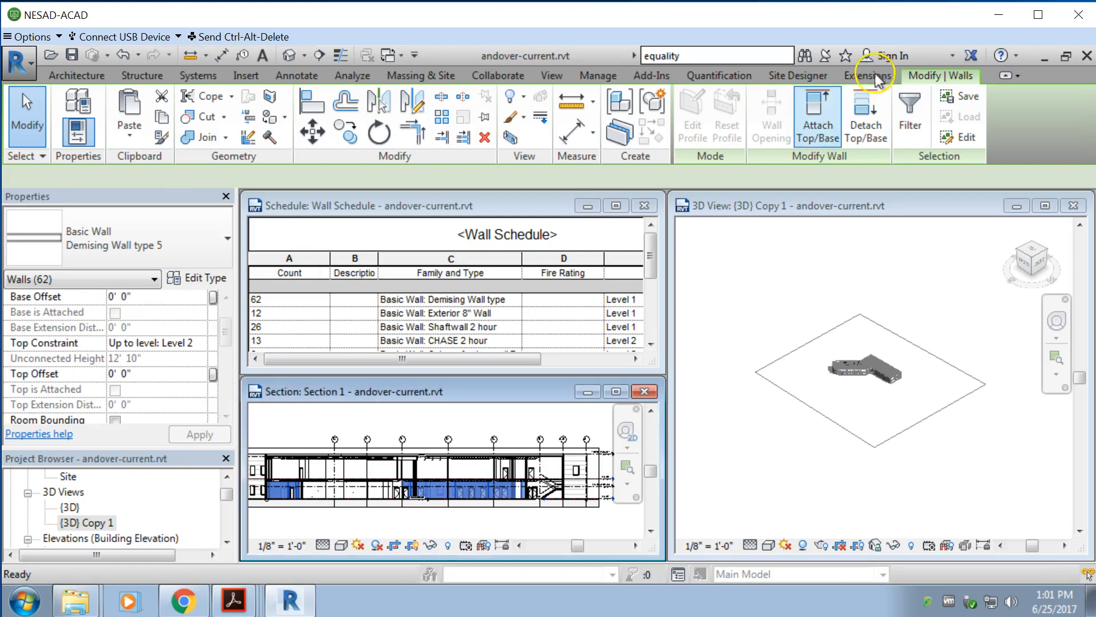
Step: Attach the base of the selected Demising Wall type 5 walls to the concrete 6" slab floor in Section 1
{"action": "left_click", "coordinate": [428, 465]}
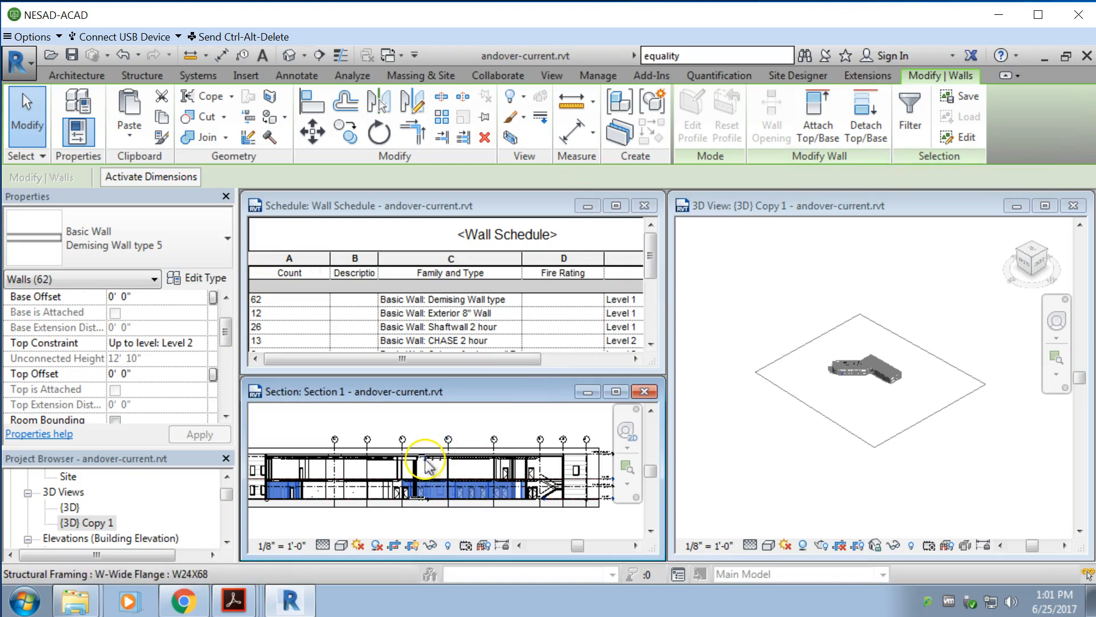
{"action": "left_click", "coordinate": [816, 112]}
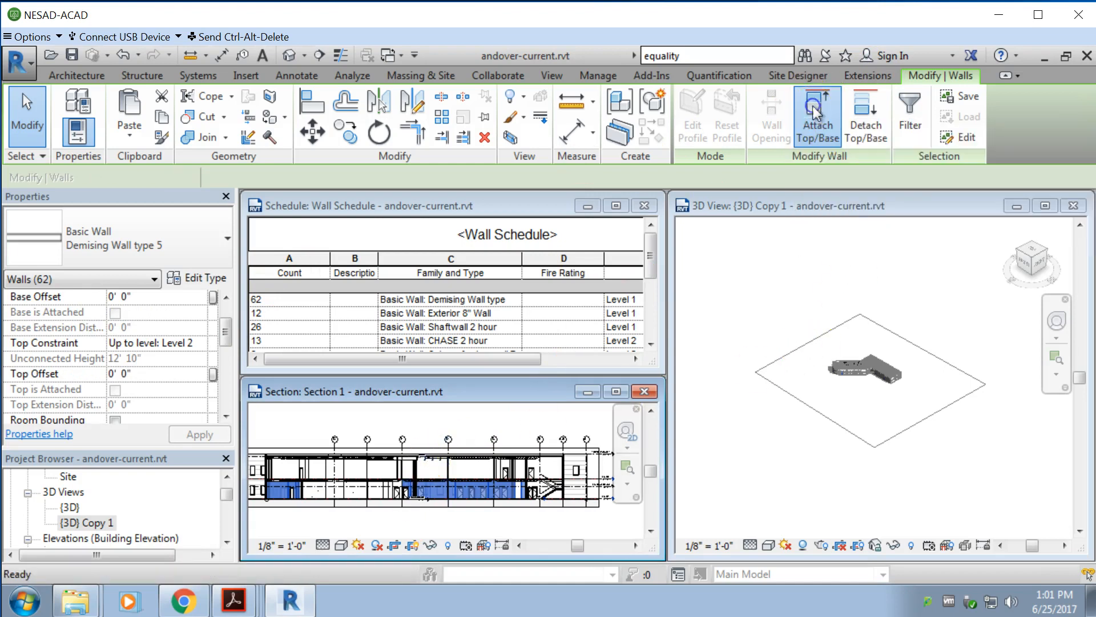
{"action": "left_click", "coordinate": [105, 216]}
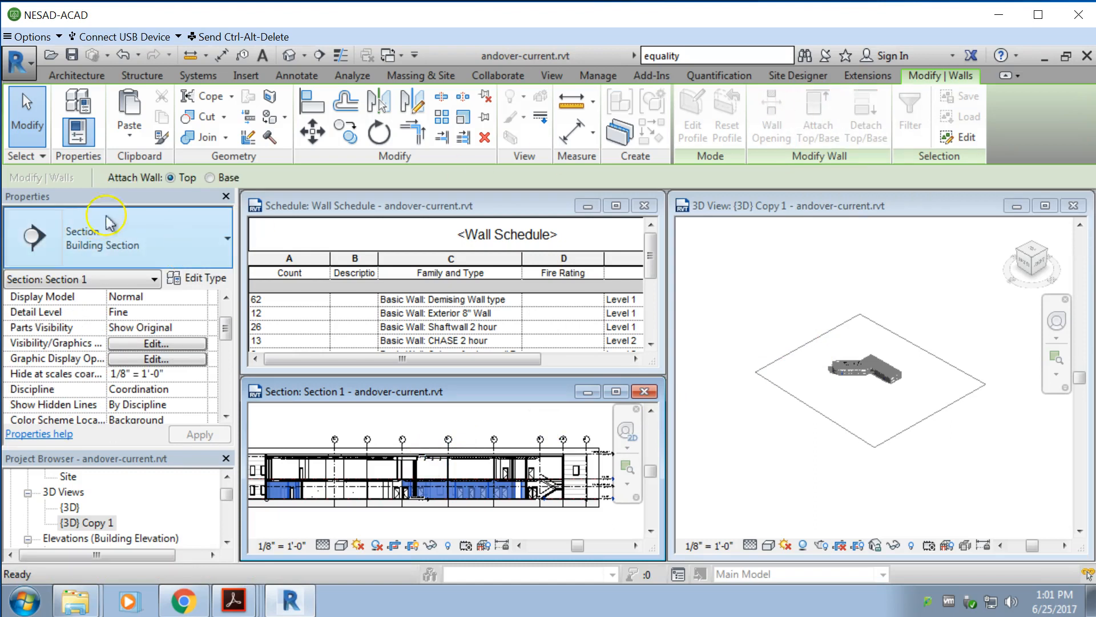
{"action": "left_click", "coordinate": [210, 178]}
{"action": "scroll", "coordinate": [431, 497], "scroll_direction": "up", "scroll_amount": 3}
{"action": "scroll", "coordinate": [433, 502], "scroll_direction": "up", "scroll_amount": 2}
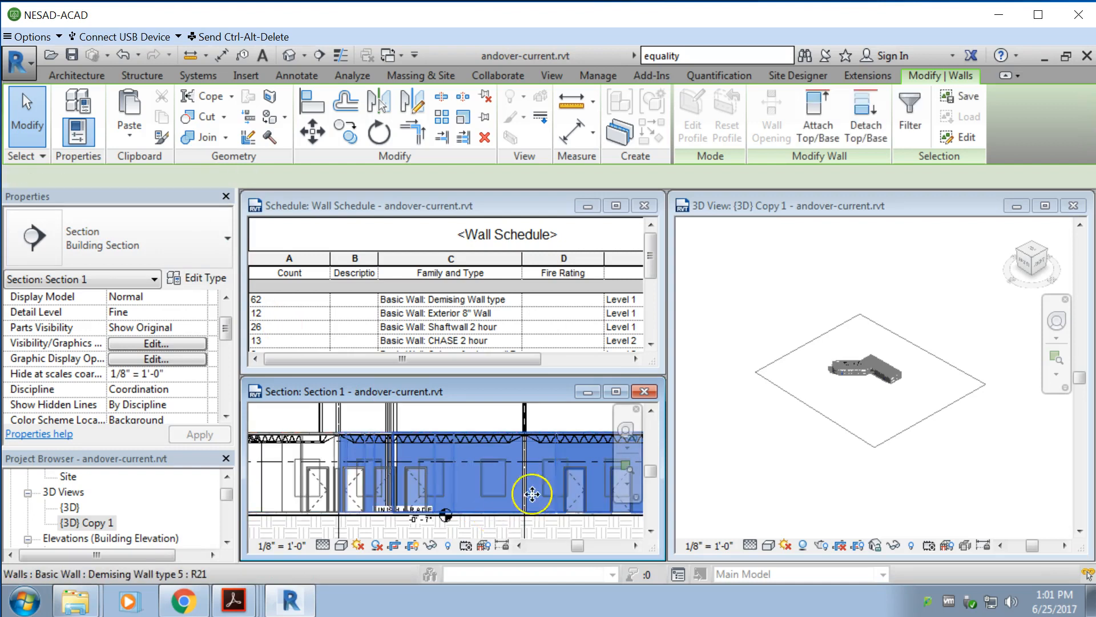
{"action": "scroll", "coordinate": [624, 477], "scroll_direction": "down", "scroll_amount": 2}
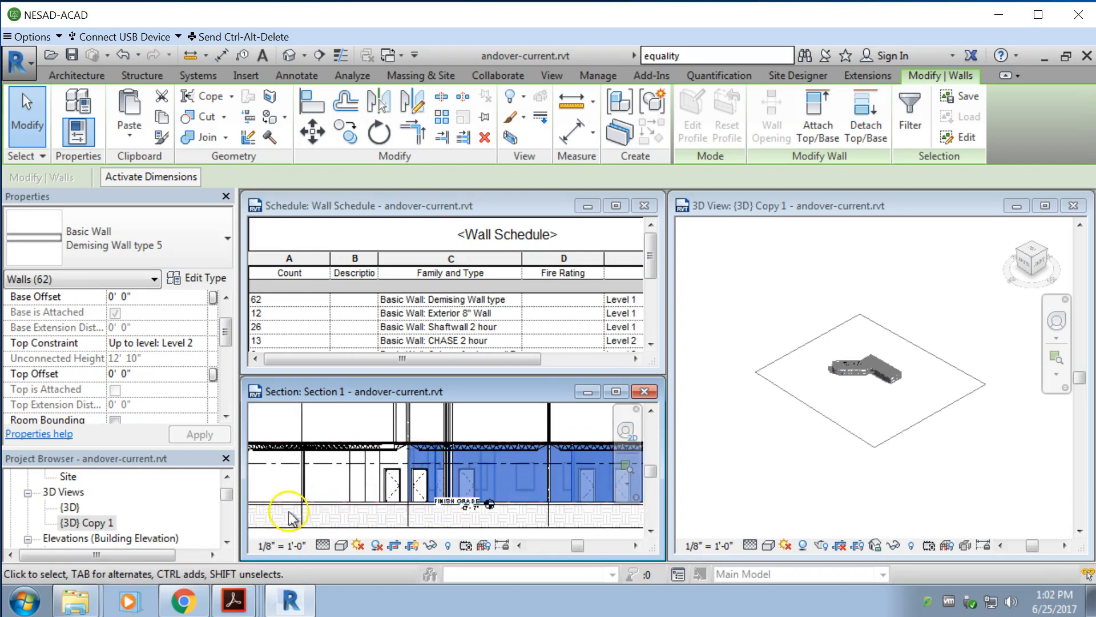
Step: Examine where the wall bases meet the concrete slab in Section 1, ending with the walls deselected
{"action": "scroll", "coordinate": [289, 511], "scroll_direction": "up", "scroll_amount": 5}
{"action": "scroll", "coordinate": [557, 492], "scroll_direction": "down", "scroll_amount": 4}
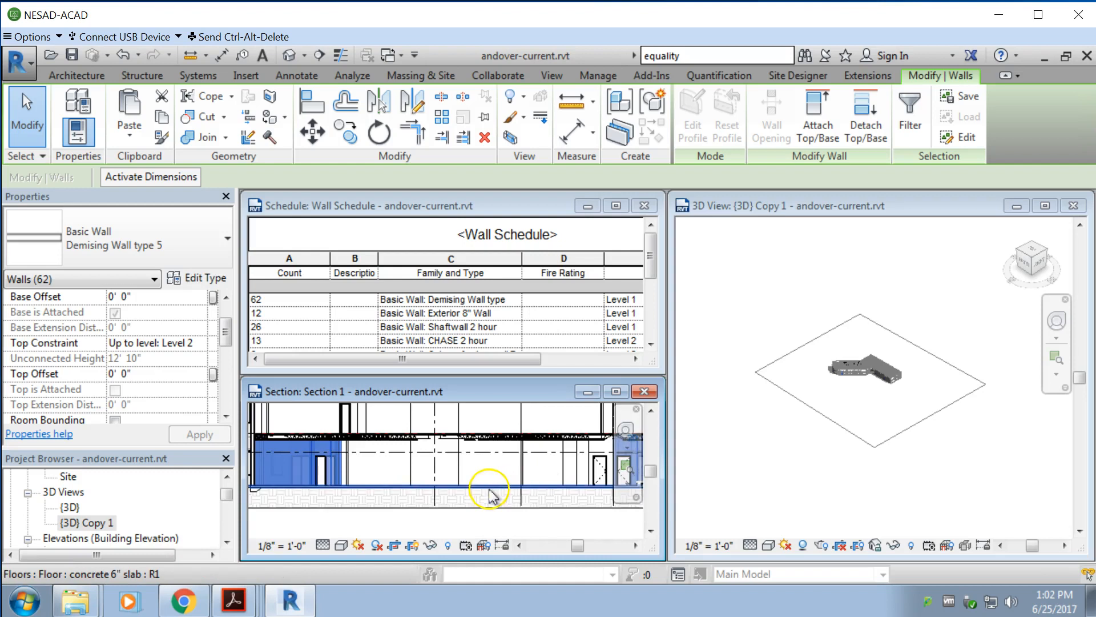
{"action": "scroll", "coordinate": [473, 482], "scroll_direction": "down", "scroll_amount": 1}
{"action": "scroll", "coordinate": [259, 484], "scroll_direction": "up", "scroll_amount": 3}
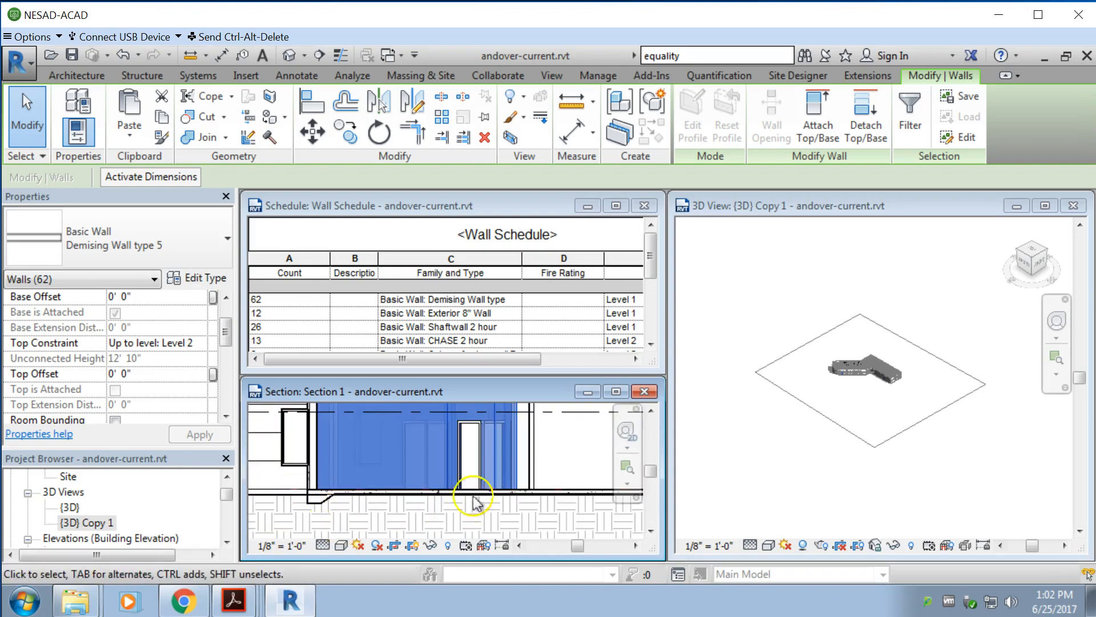
{"action": "scroll", "coordinate": [555, 491], "scroll_direction": "up", "scroll_amount": 4}
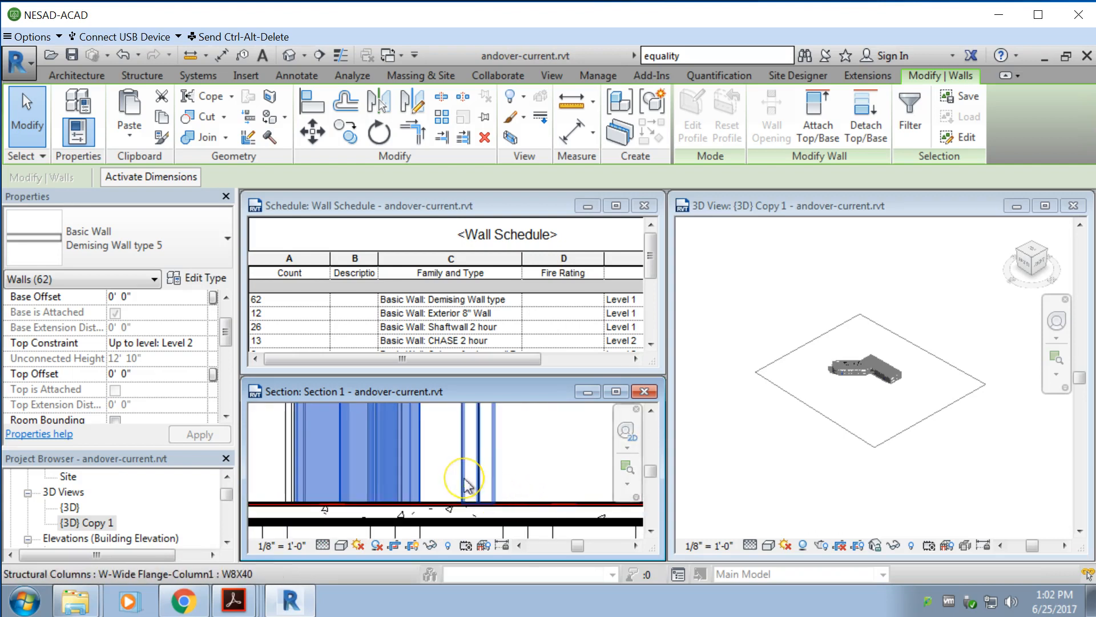
{"action": "left_click", "coordinate": [531, 519]}
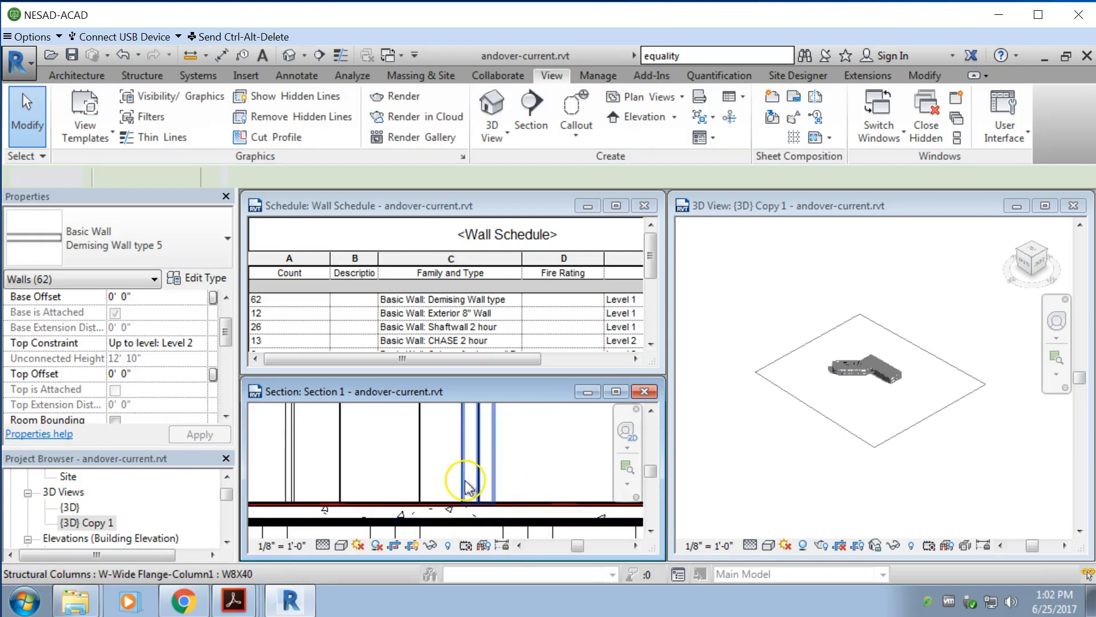
{"action": "scroll", "coordinate": [422, 505], "scroll_direction": "down", "scroll_amount": 4}
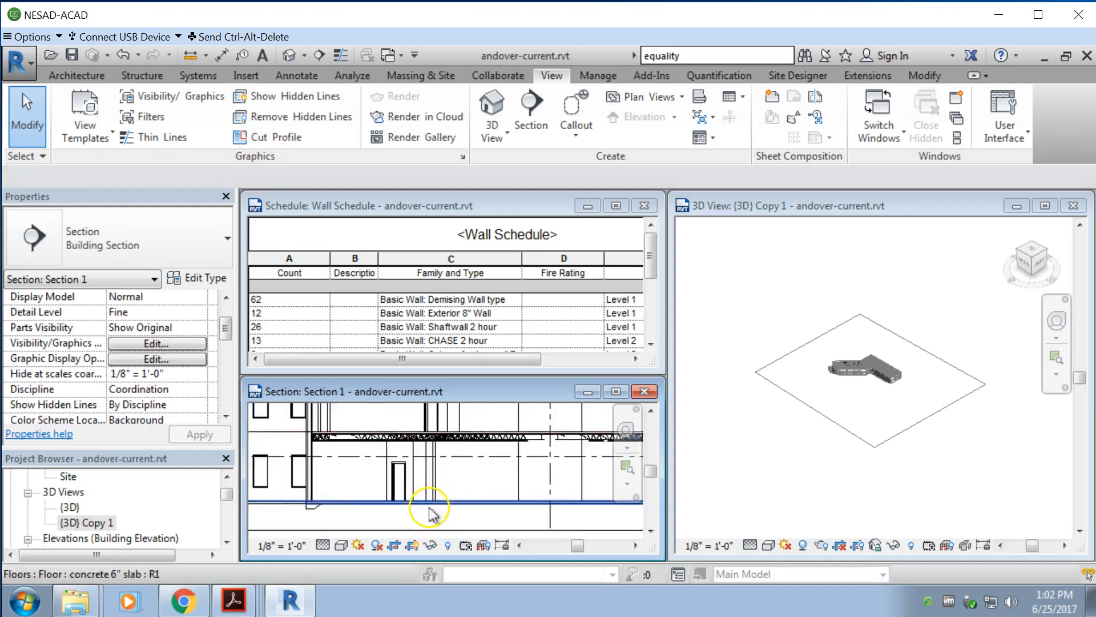
Step: Reselect the Level 1 Demising Wall type 5 walls from the Wall Schedule and make Section 1 the active view
{"action": "left_click", "coordinate": [508, 302]}
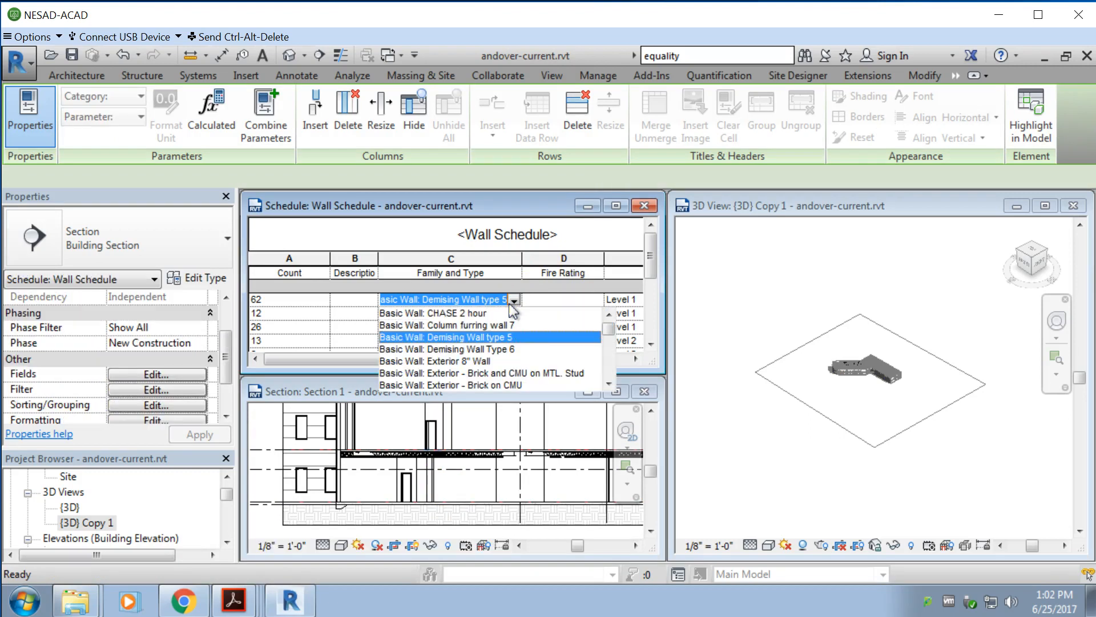
{"action": "left_click", "coordinate": [483, 301]}
{"action": "left_click", "coordinate": [487, 302]}
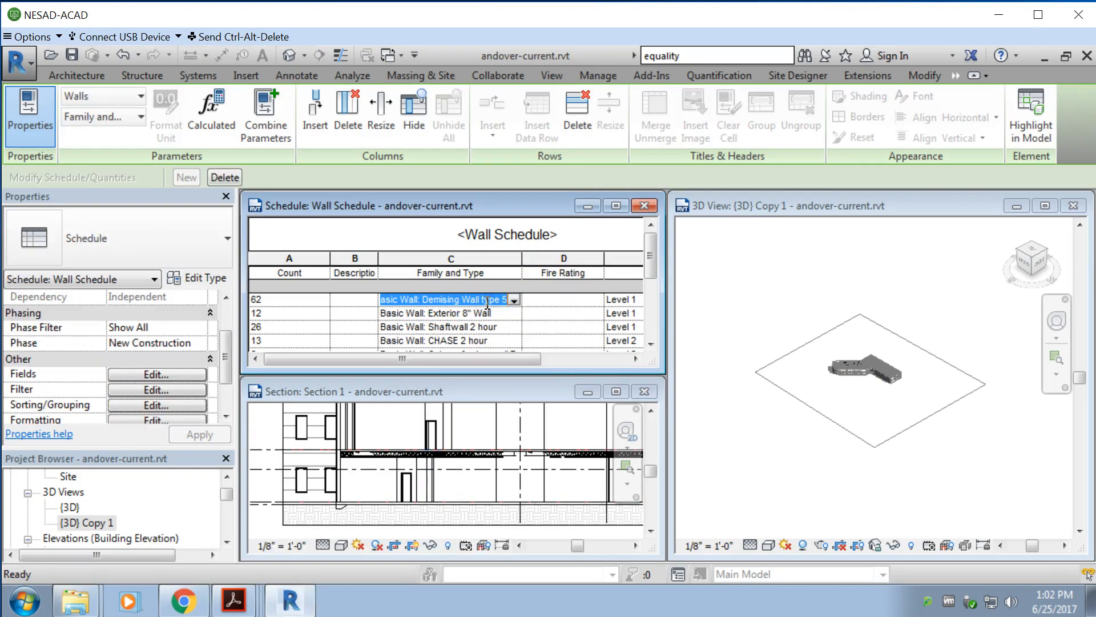
{"action": "left_click", "coordinate": [448, 380]}
{"action": "left_click", "coordinate": [329, 474]}
{"action": "scroll", "coordinate": [307, 474], "scroll_direction": "down", "scroll_amount": 3}
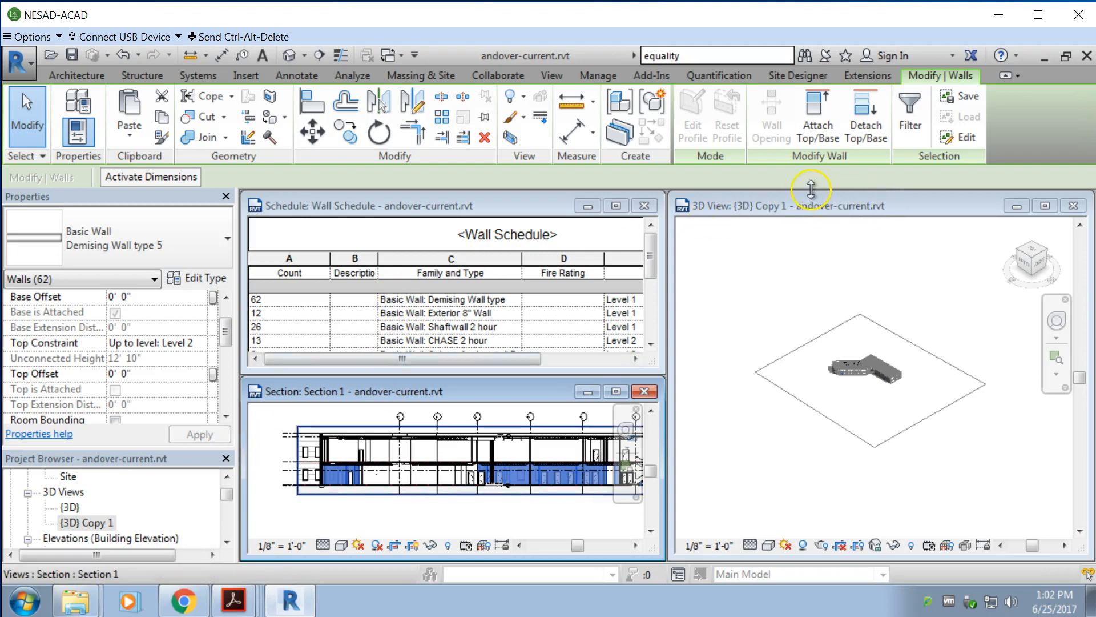
Step: Attach the tops of the selected Demising Wall type 5 walls to the floor above the joists in Section 1
{"action": "left_click", "coordinate": [824, 119]}
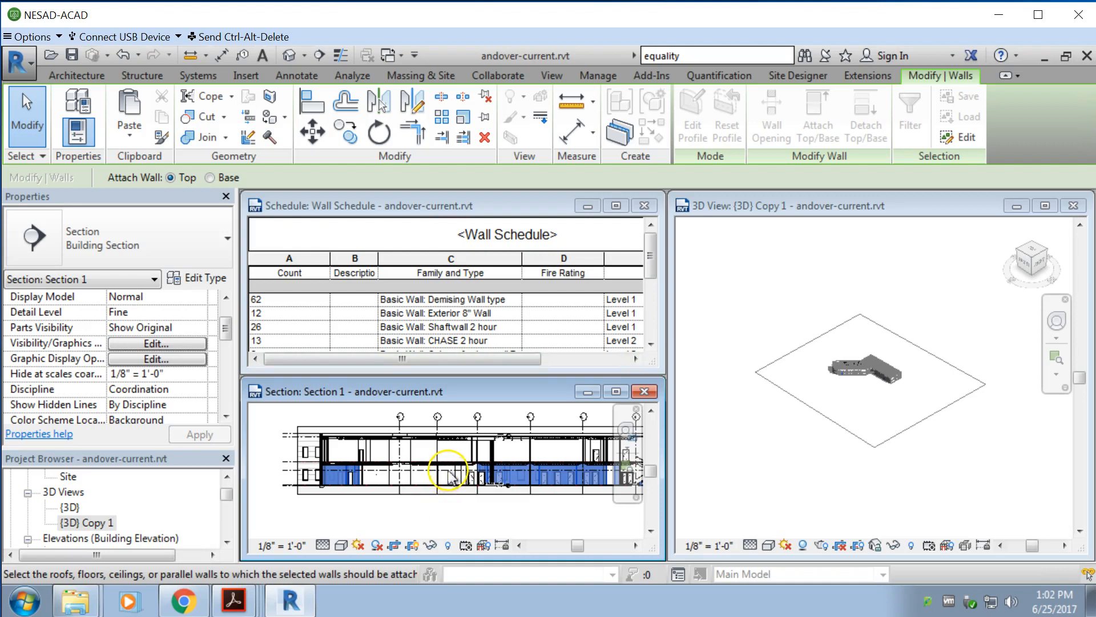
{"action": "scroll", "coordinate": [450, 472], "scroll_direction": "up", "scroll_amount": 5}
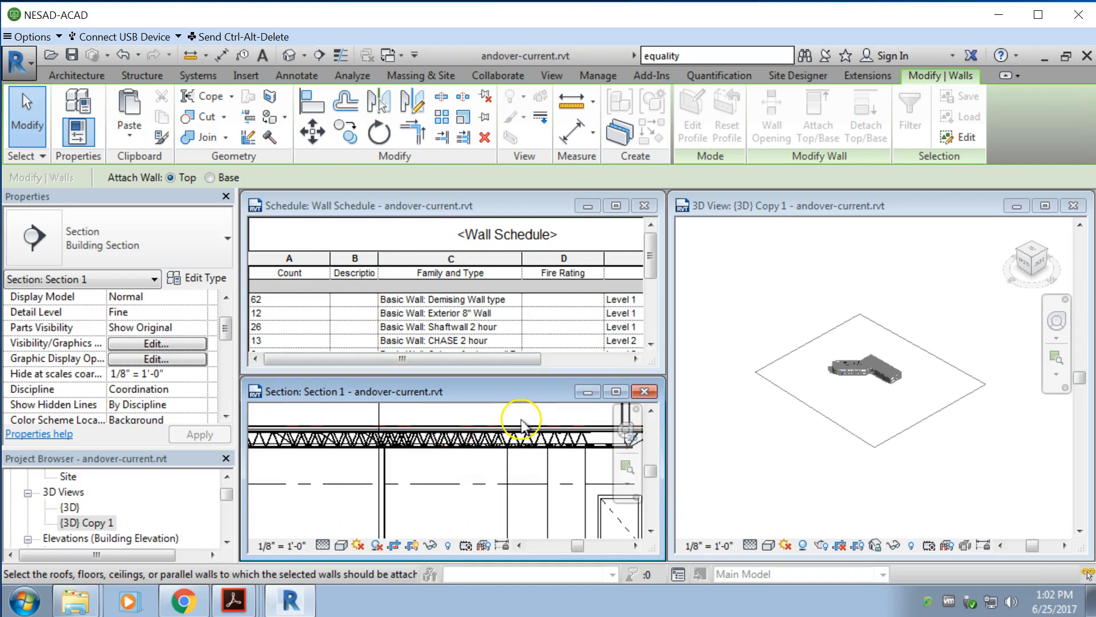
{"action": "scroll", "coordinate": [496, 435], "scroll_direction": "up", "scroll_amount": 2}
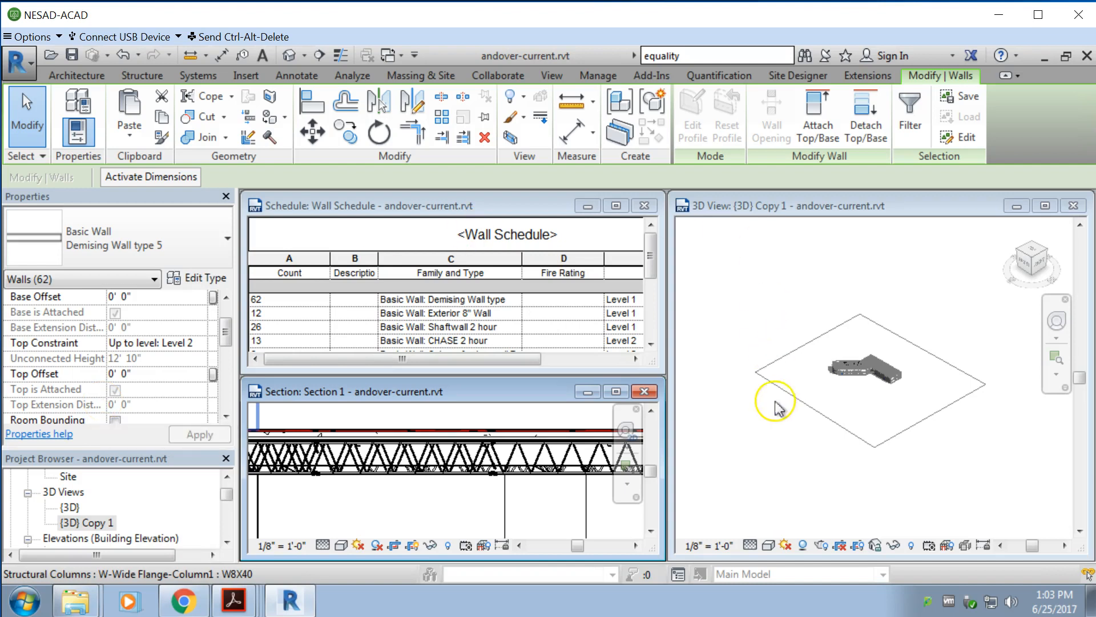
Step: Review the selected Demising Wall type 5 walls in the {3D} Copy 1 view, check their properties through phasing, and clear the selection
{"action": "left_click", "coordinate": [749, 422]}
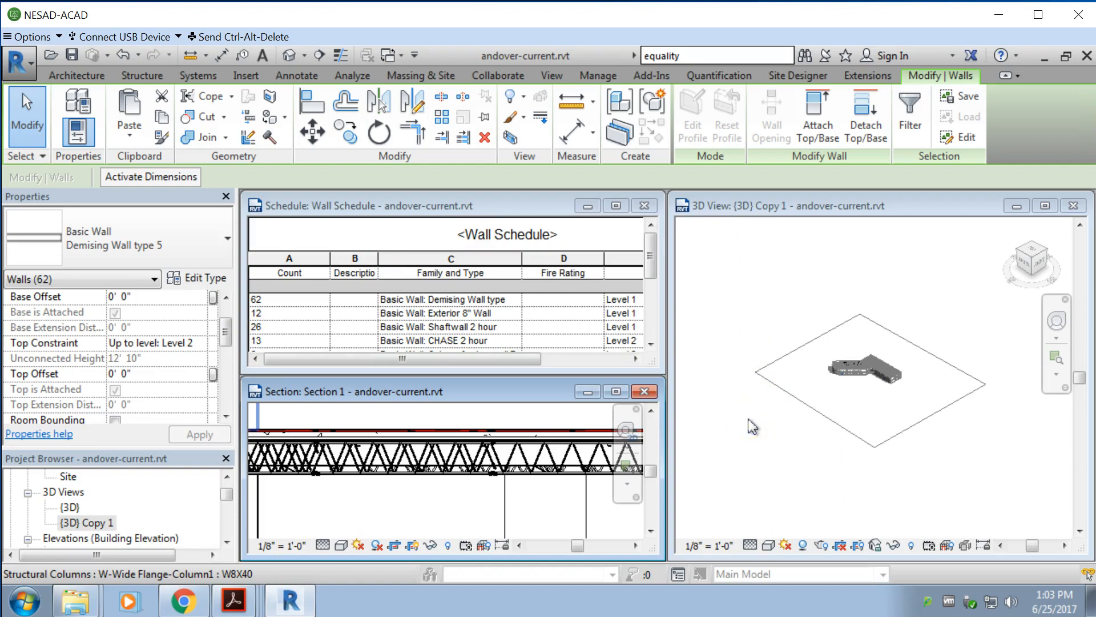
{"action": "left_click", "coordinate": [1025, 395]}
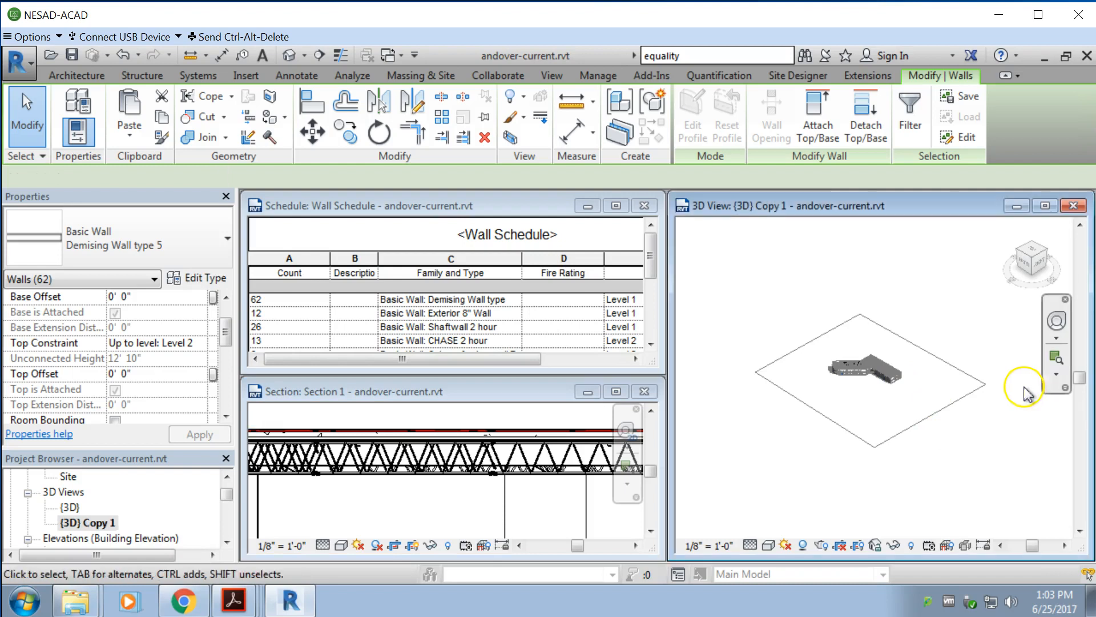
{"action": "scroll", "coordinate": [909, 371], "scroll_direction": "up", "scroll_amount": 3}
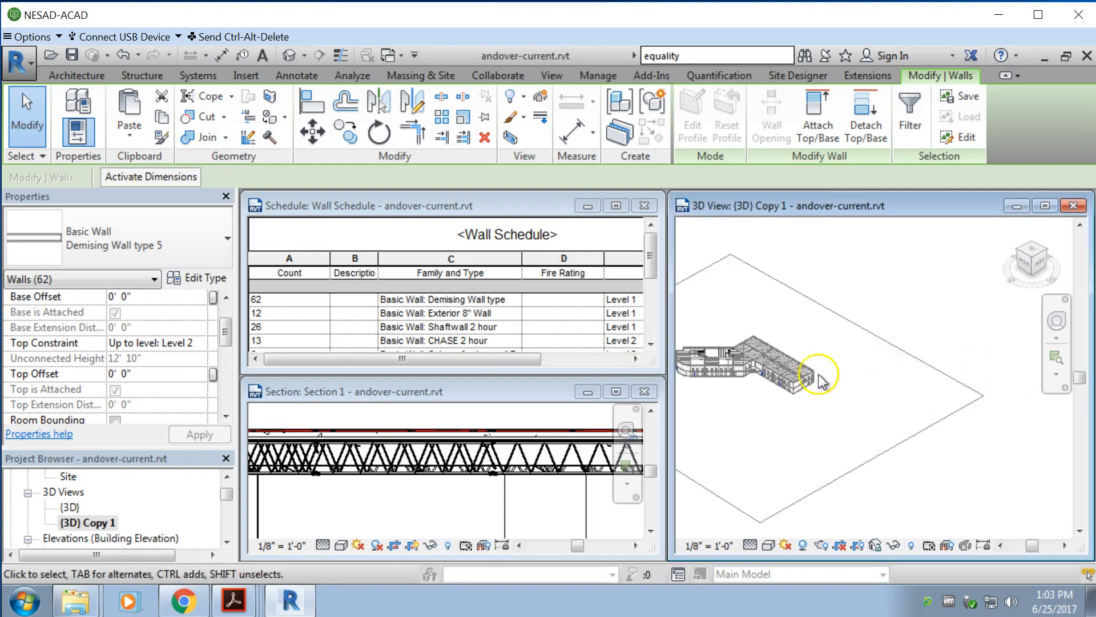
{"action": "middle_click_drag", "start_coordinate": [683, 345], "coordinate": [969, 478]}
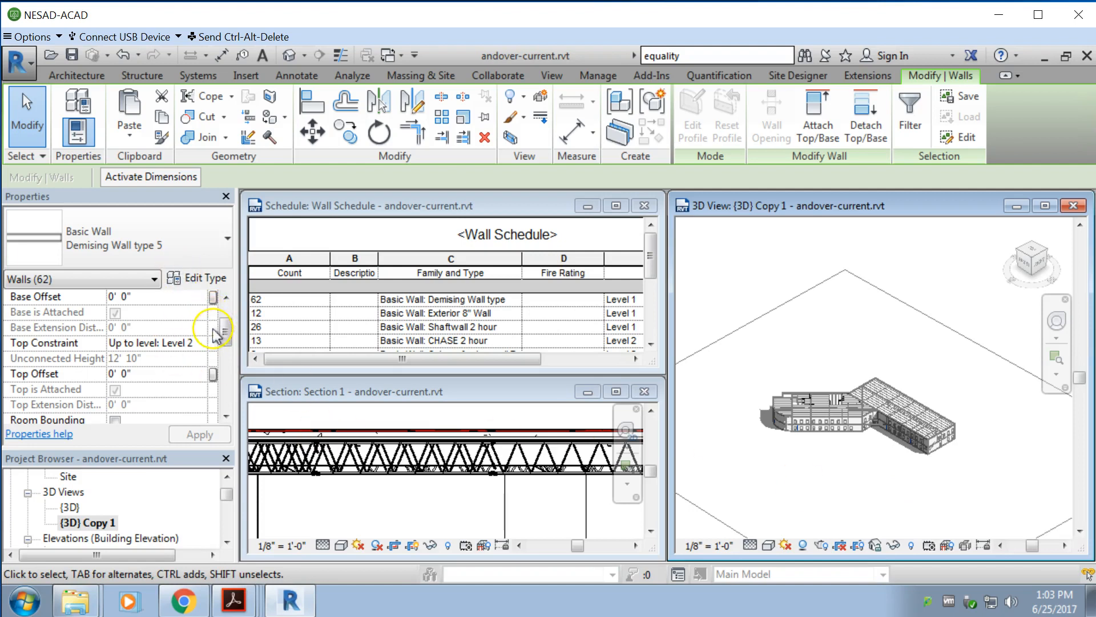
{"action": "mouse_move", "coordinate": [225, 333]}
{"action": "left_mouse_down"}
{"action": "mouse_move", "coordinate": [225, 388]}
{"action": "mouse_move", "coordinate": [237, 321]}
{"action": "mouse_move", "coordinate": [226, 350]}
{"action": "left_mouse_up"}
{"action": "left_click", "coordinate": [817, 208]}
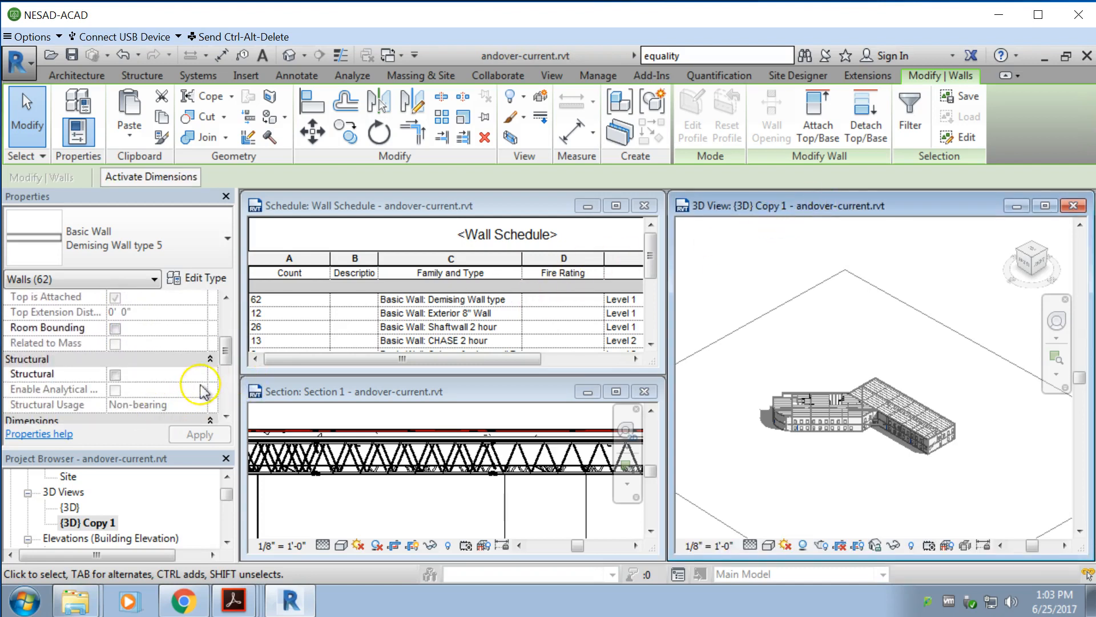
{"action": "left_click", "coordinate": [226, 408]}
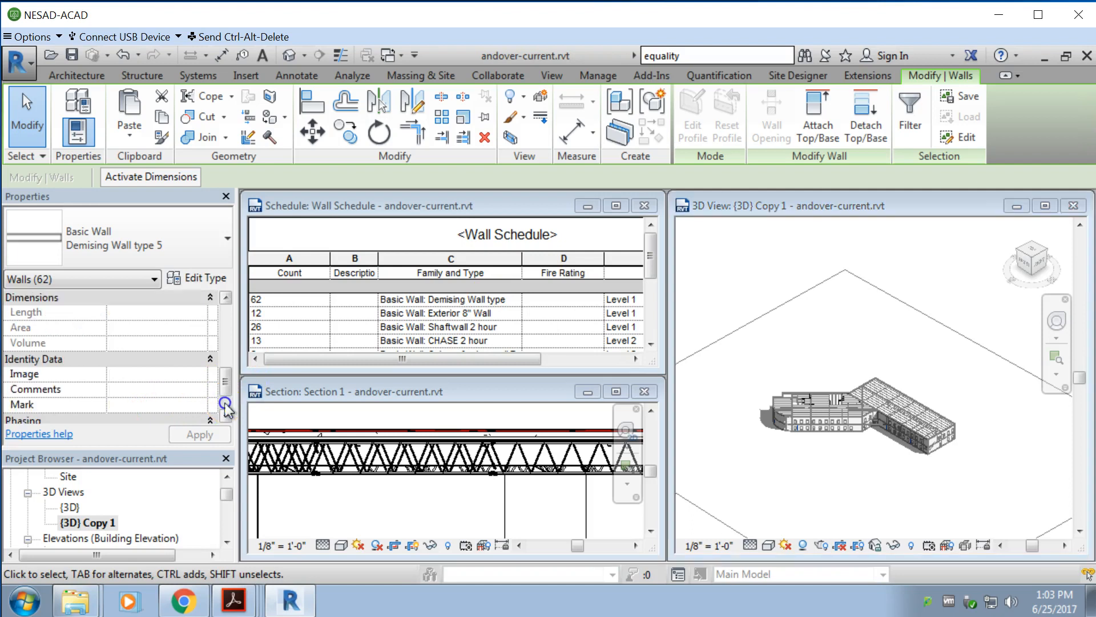
{"action": "left_click", "coordinate": [226, 408]}
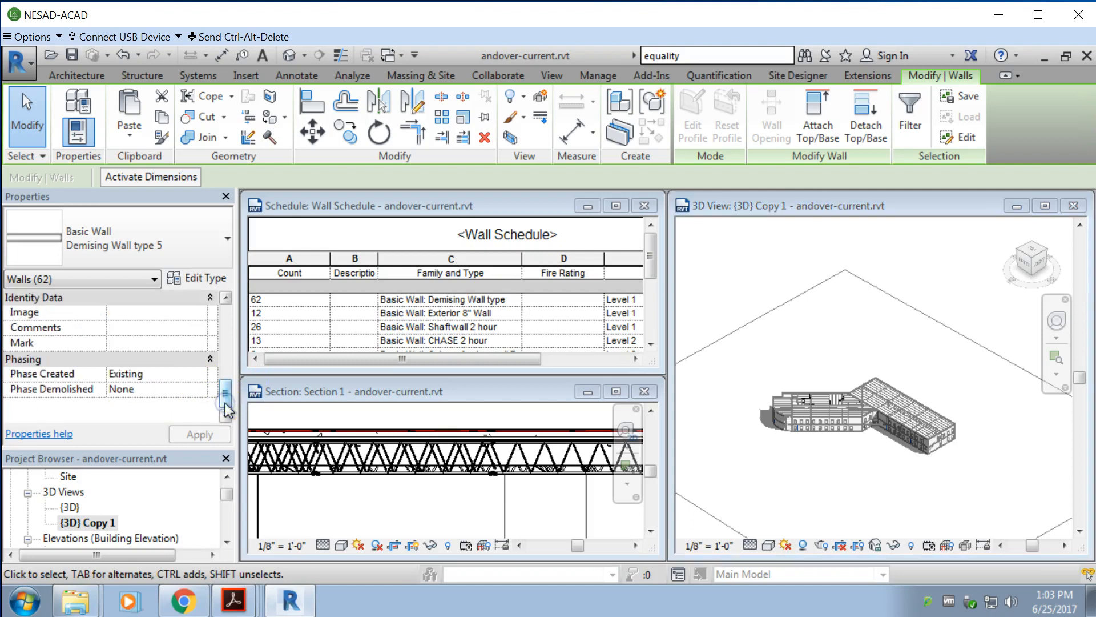
{"action": "left_click", "coordinate": [837, 360]}
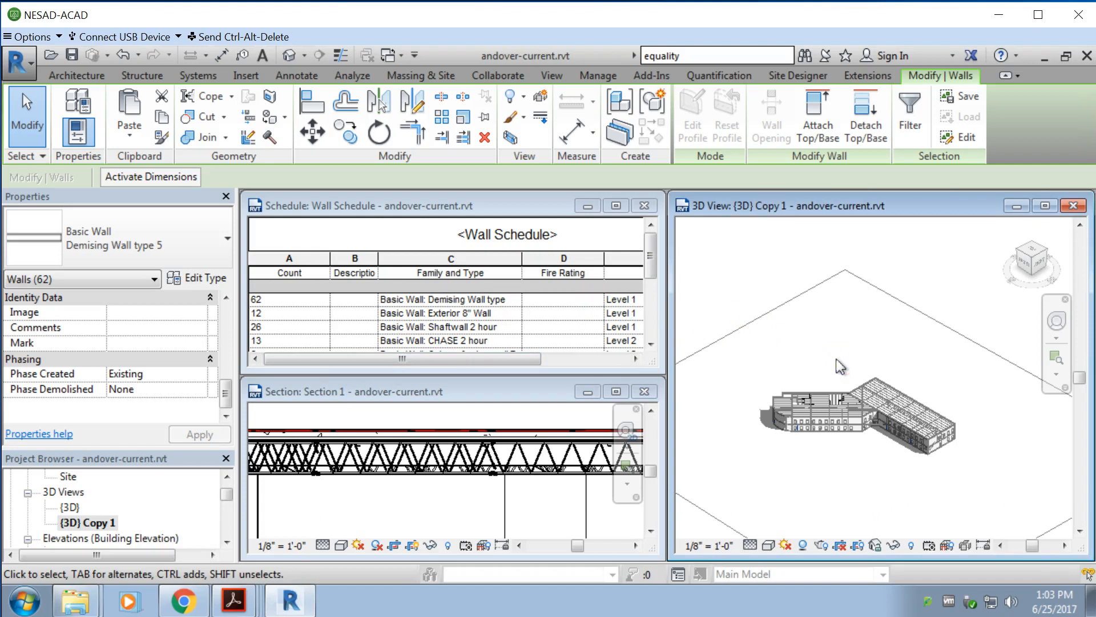
{"action": "left_click", "coordinate": [840, 366]}
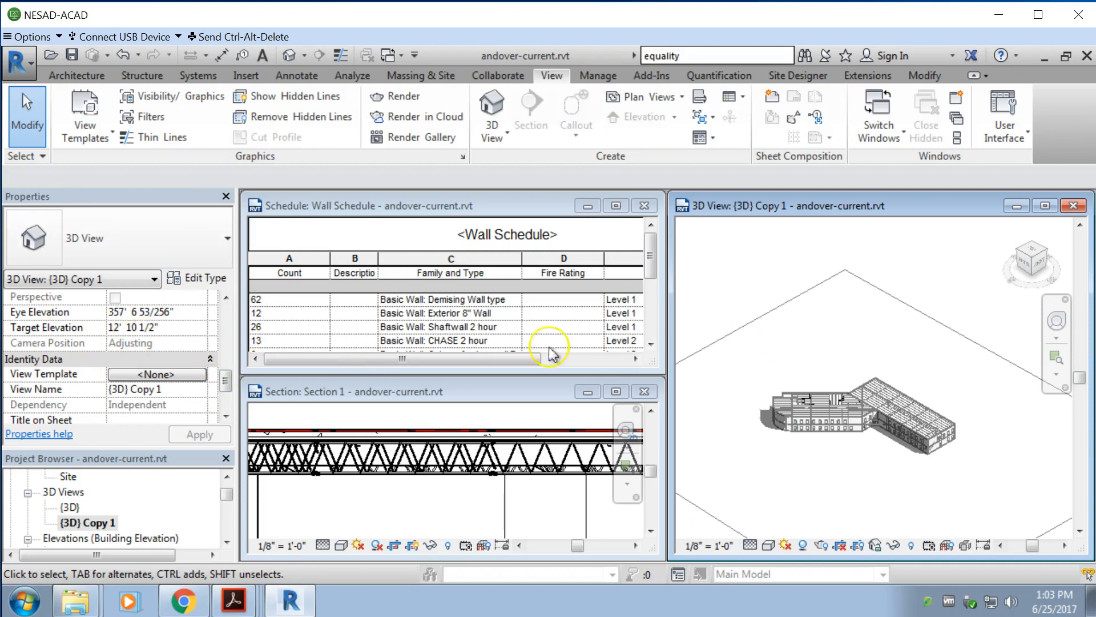
Step: Turn on the section box for the {3D} Copy 1 view and widen its window over the neighboring views
{"action": "left_click", "coordinate": [826, 204]}
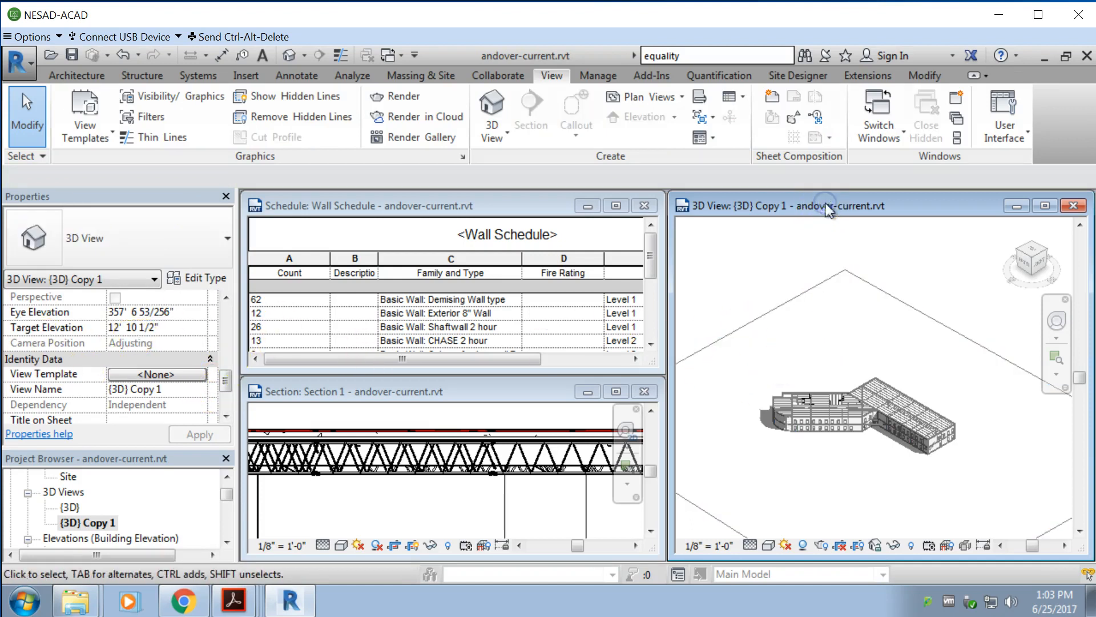
{"action": "left_click_drag", "start_coordinate": [226, 382], "coordinate": [227, 358]}
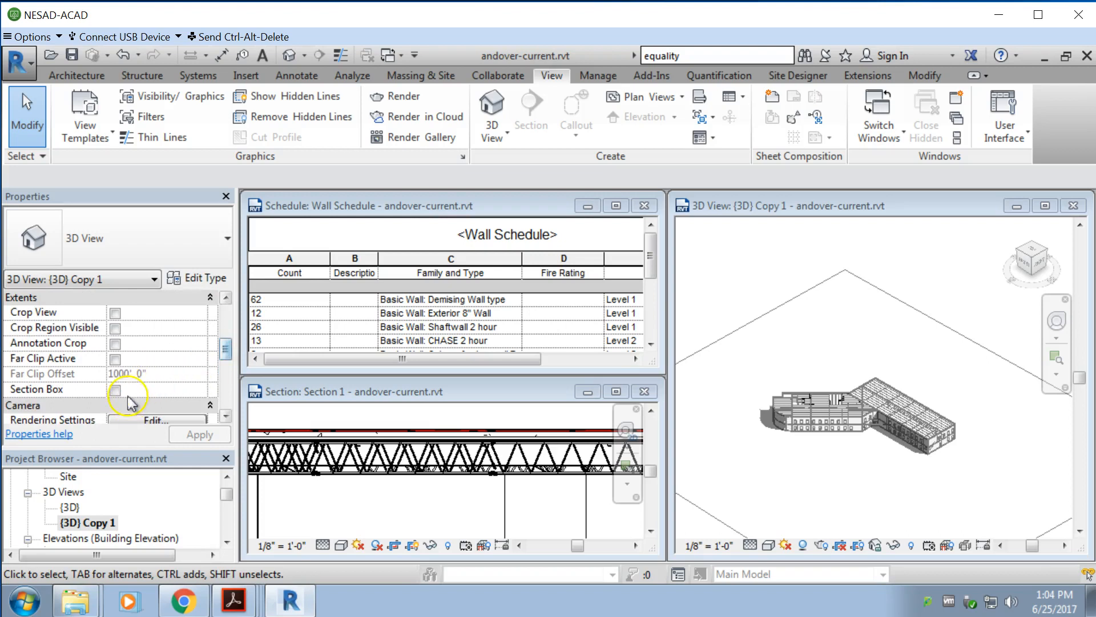
{"action": "left_click", "coordinate": [116, 390]}
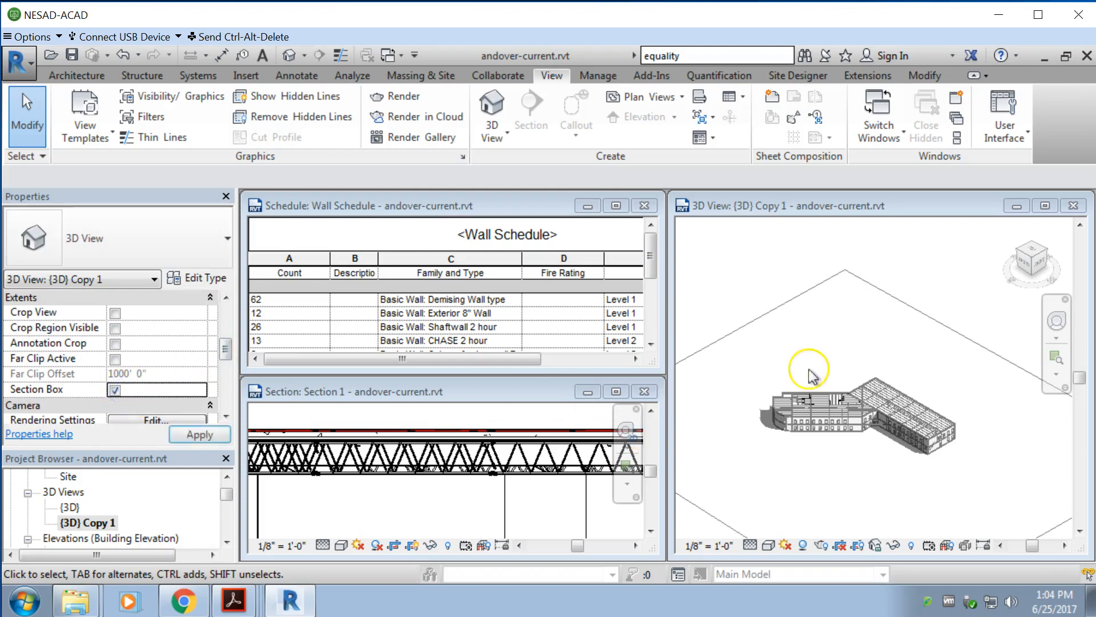
{"action": "left_click", "coordinate": [835, 390]}
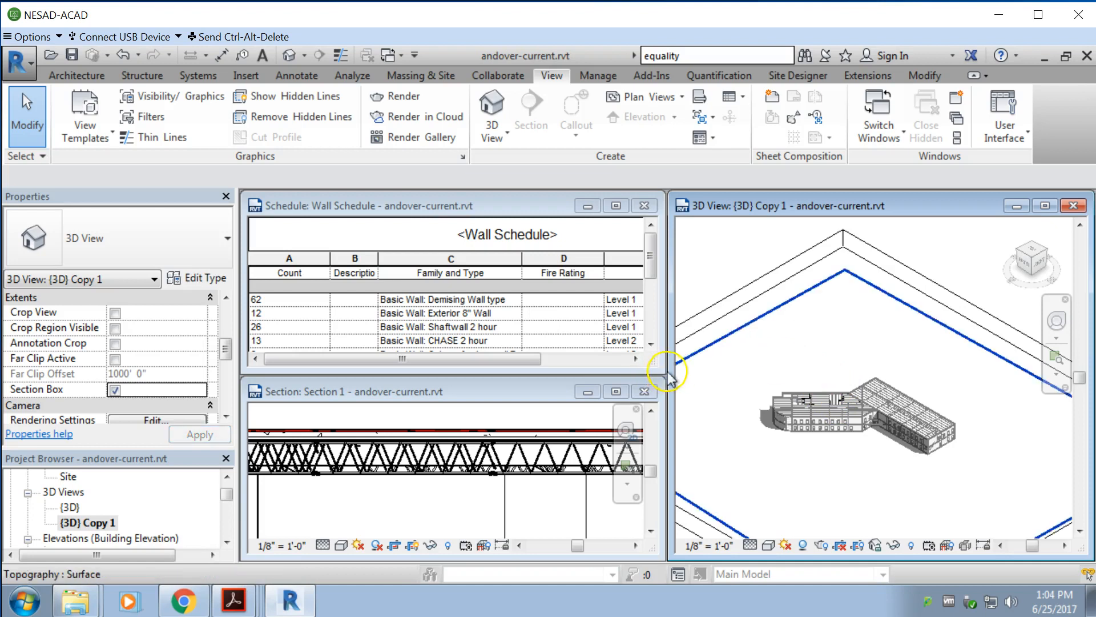
{"action": "left_click_drag", "start_coordinate": [673, 369], "coordinate": [498, 366]}
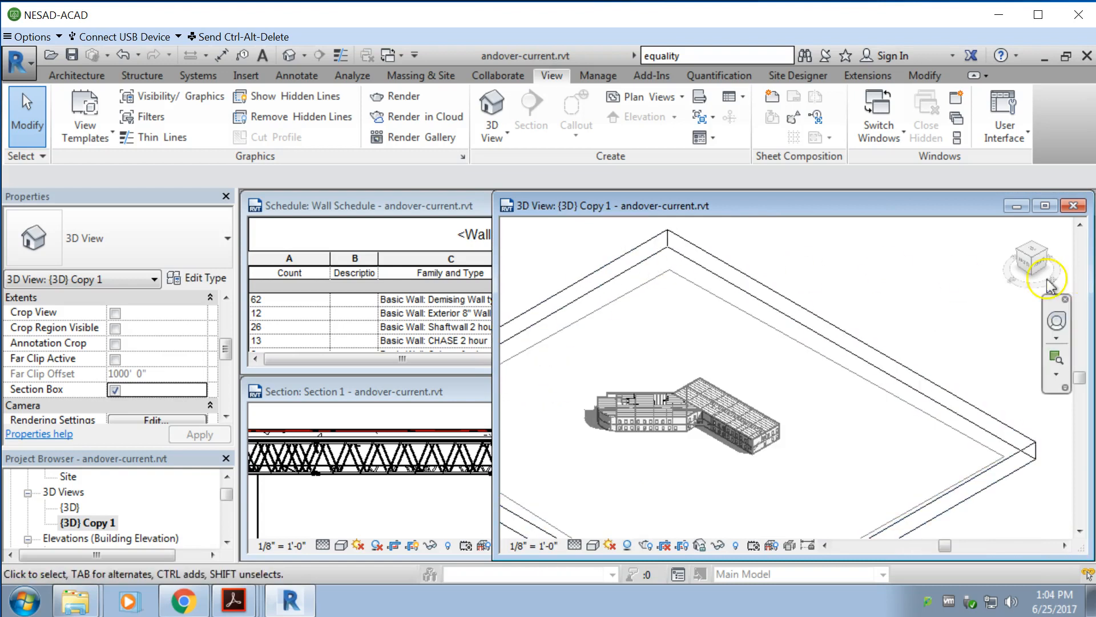
Step: Orient the {3D} Copy 1 view to Section 1
{"action": "right_click", "coordinate": [1031, 269]}
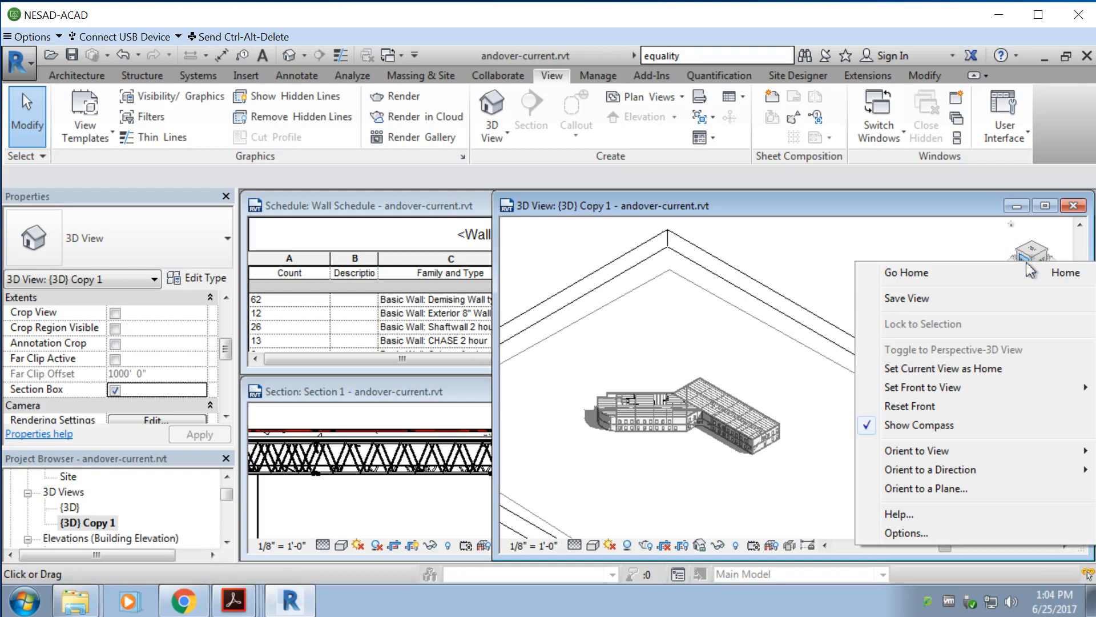
{"action": "mouse_move", "coordinate": [1009, 470]}
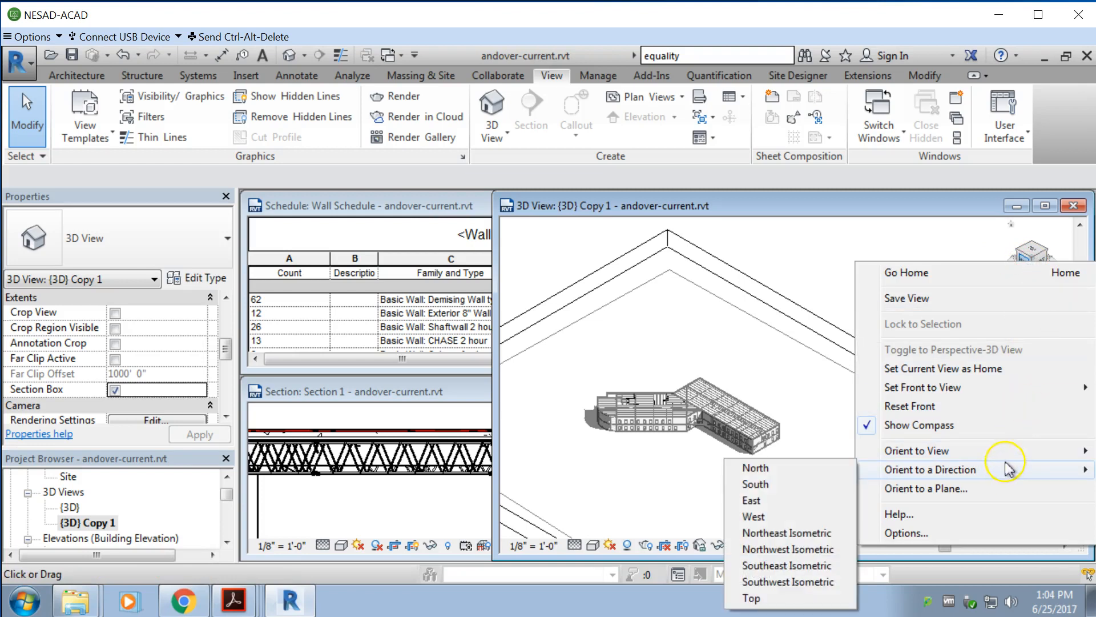
{"action": "mouse_move", "coordinate": [1037, 451]}
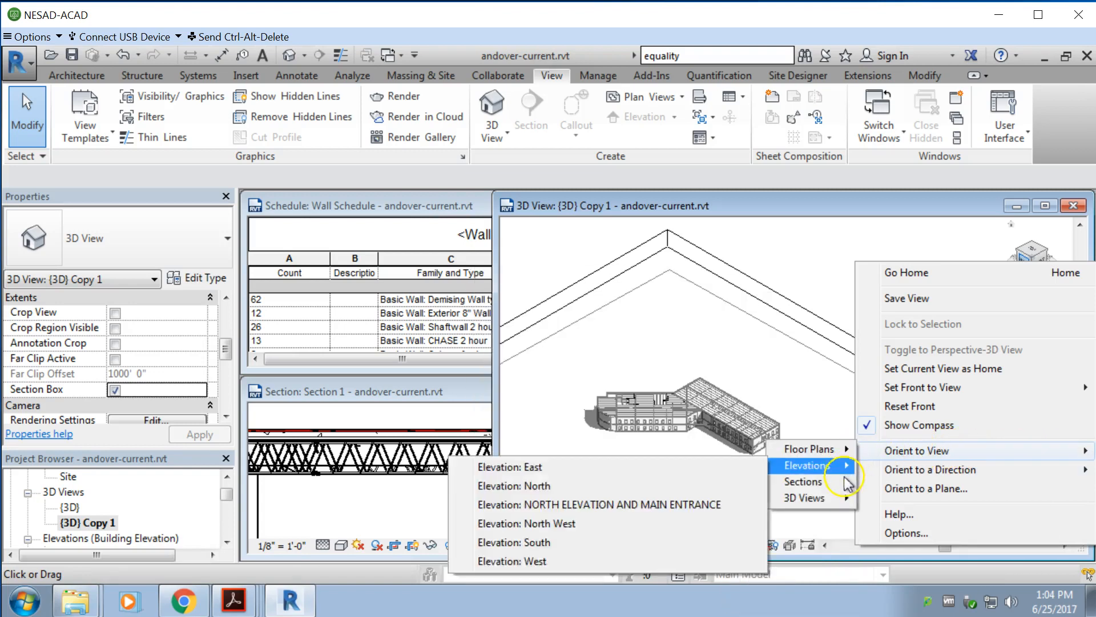
{"action": "mouse_move", "coordinate": [849, 487]}
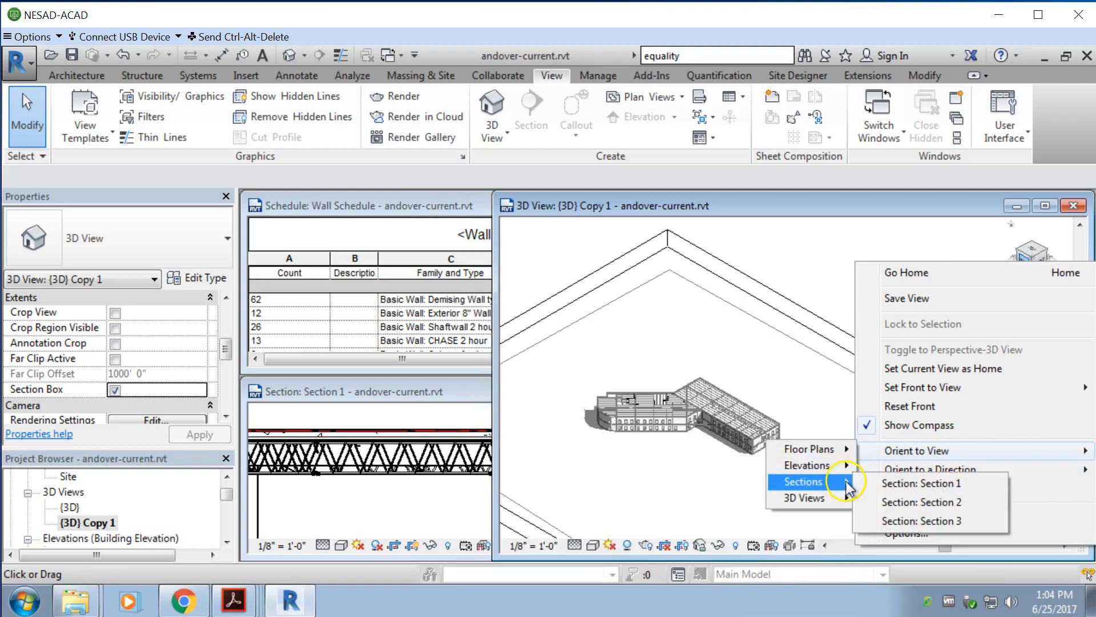
{"action": "left_click", "coordinate": [899, 486]}
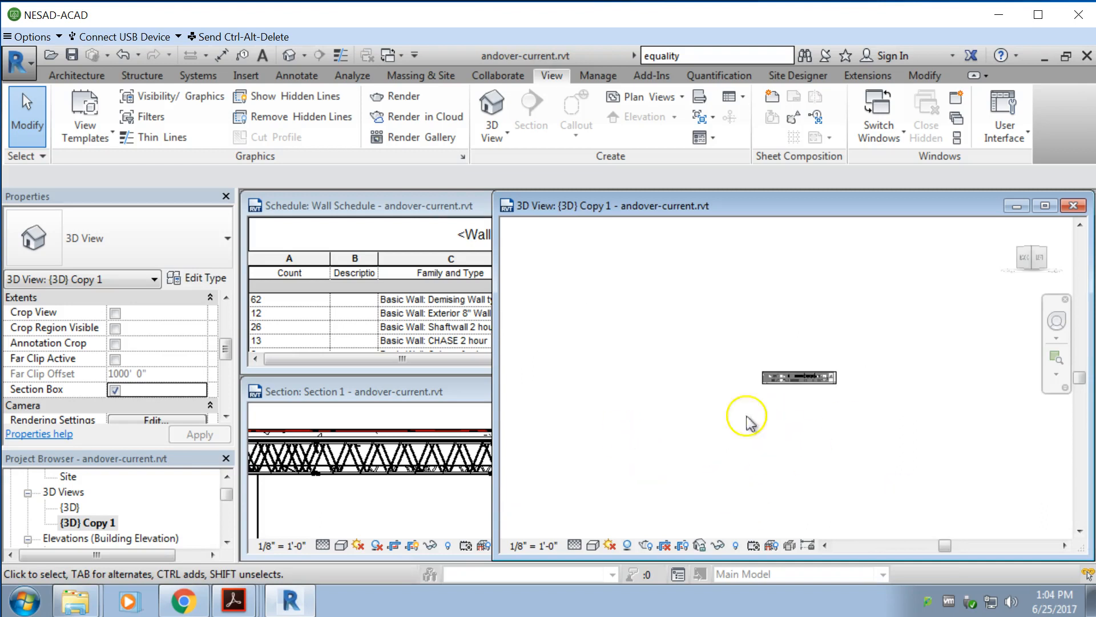
{"action": "scroll", "coordinate": [842, 380], "scroll_direction": "up", "scroll_amount": 6}
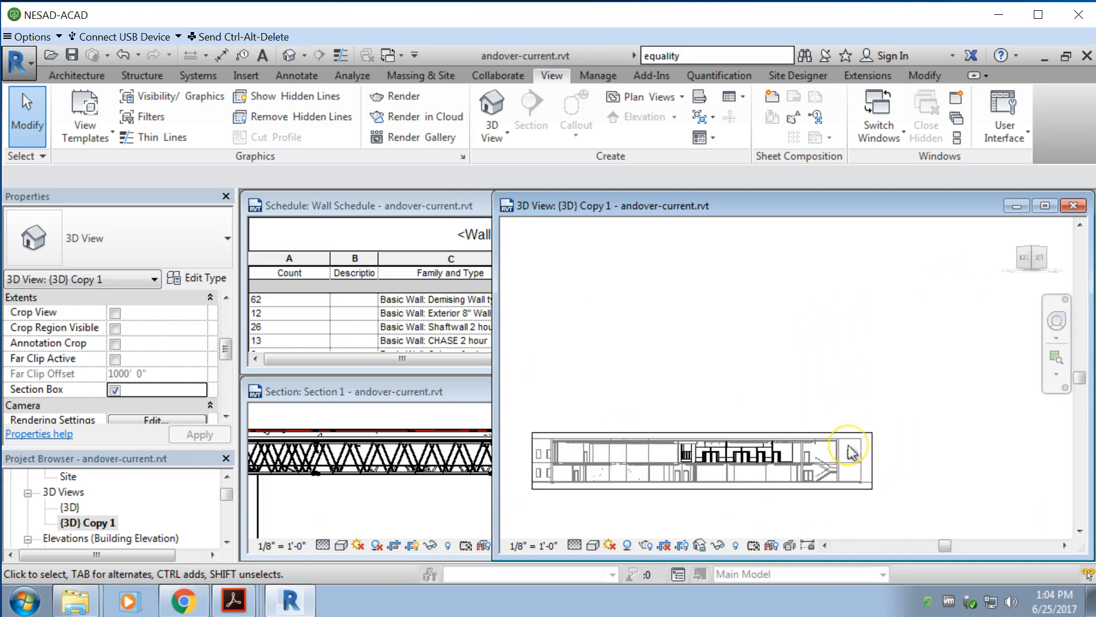
{"action": "scroll", "coordinate": [918, 477], "scroll_direction": "down", "scroll_amount": 1}
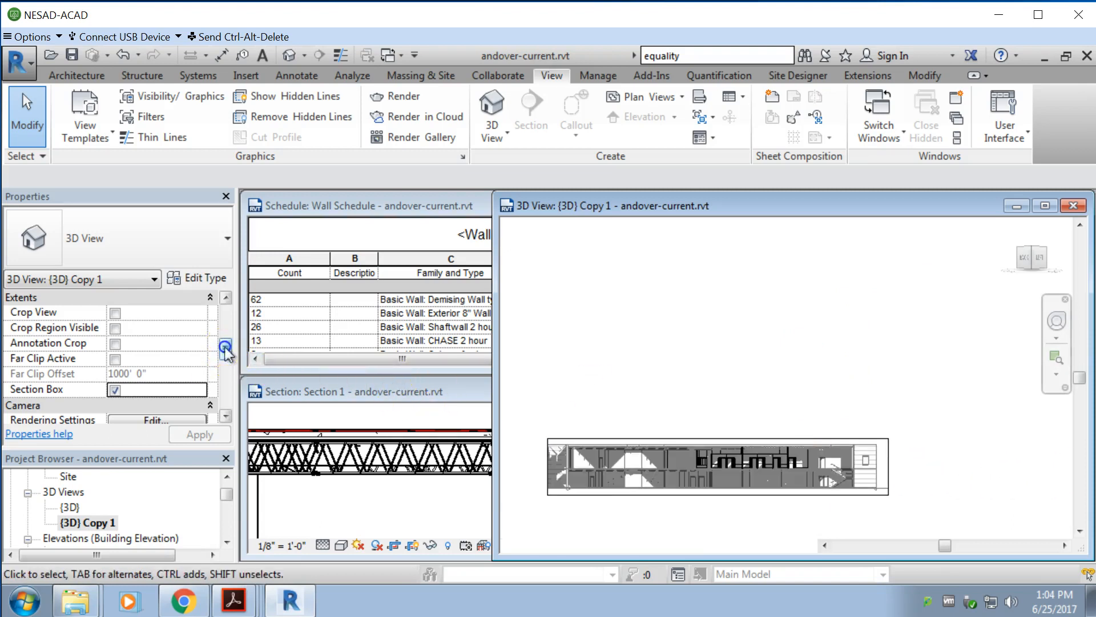
Step: Set the phase of the {3D} Copy 1 view to Existing
{"action": "left_click_drag", "start_coordinate": [226, 350], "coordinate": [227, 400]}
{"action": "left_click", "coordinate": [199, 390]}
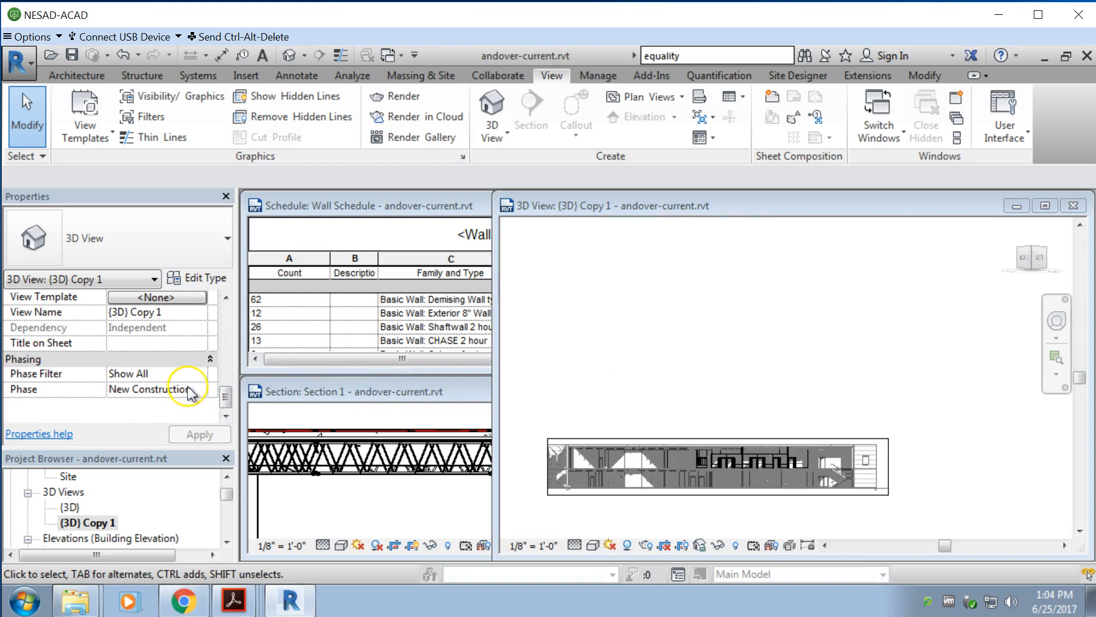
{"action": "left_click", "coordinate": [201, 389]}
{"action": "left_click", "coordinate": [137, 404]}
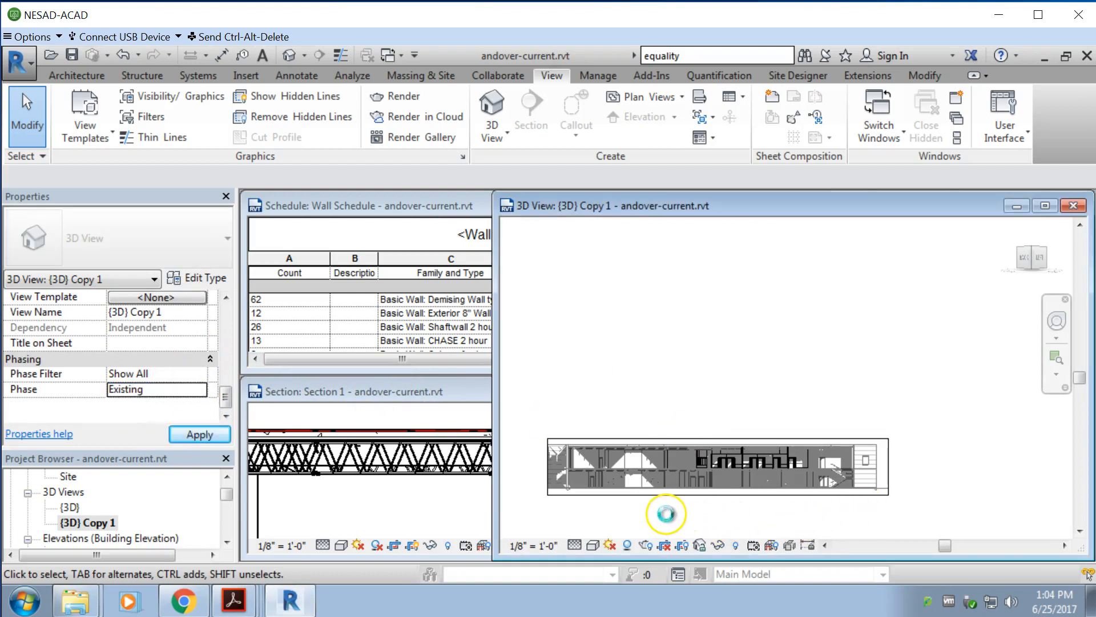
{"action": "scroll", "coordinate": [679, 509], "scroll_direction": "up", "scroll_amount": 3}
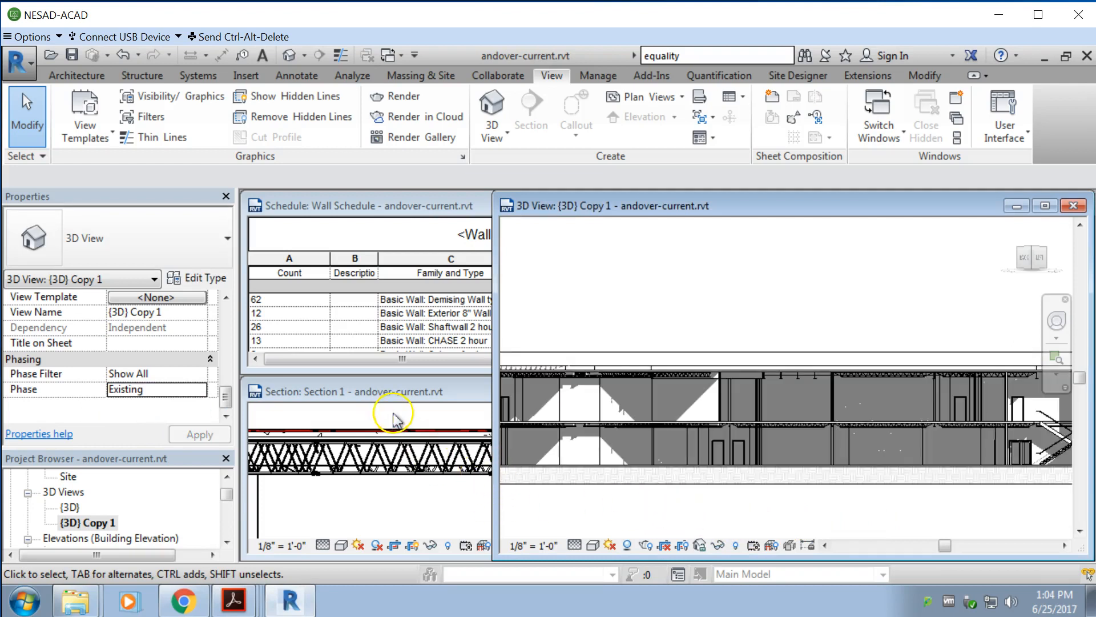
{"action": "scroll", "coordinate": [716, 364], "scroll_direction": "down", "scroll_amount": 5}
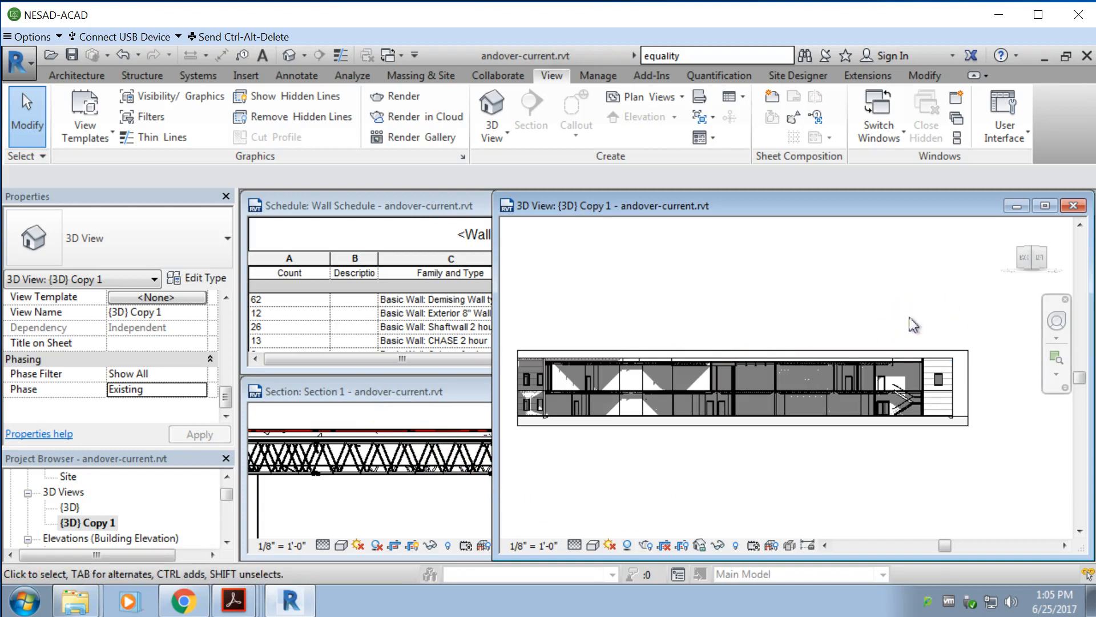
Step: Turn off shadows in the {3D} Copy 1 view with the cut building seen at an angle
{"action": "middle_click_drag", "start_coordinate": [924, 315], "coordinate": [880, 378], "text": "shift"}
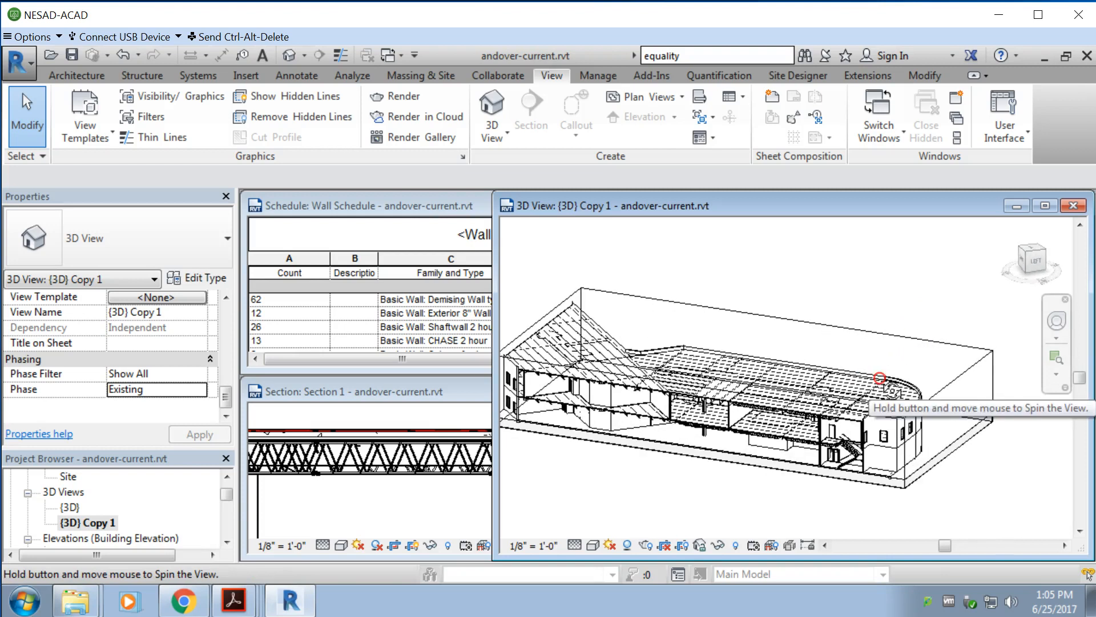
{"action": "scroll", "coordinate": [705, 472], "scroll_direction": "up", "scroll_amount": 2}
{"action": "scroll", "coordinate": [651, 461], "scroll_direction": "up", "scroll_amount": 3}
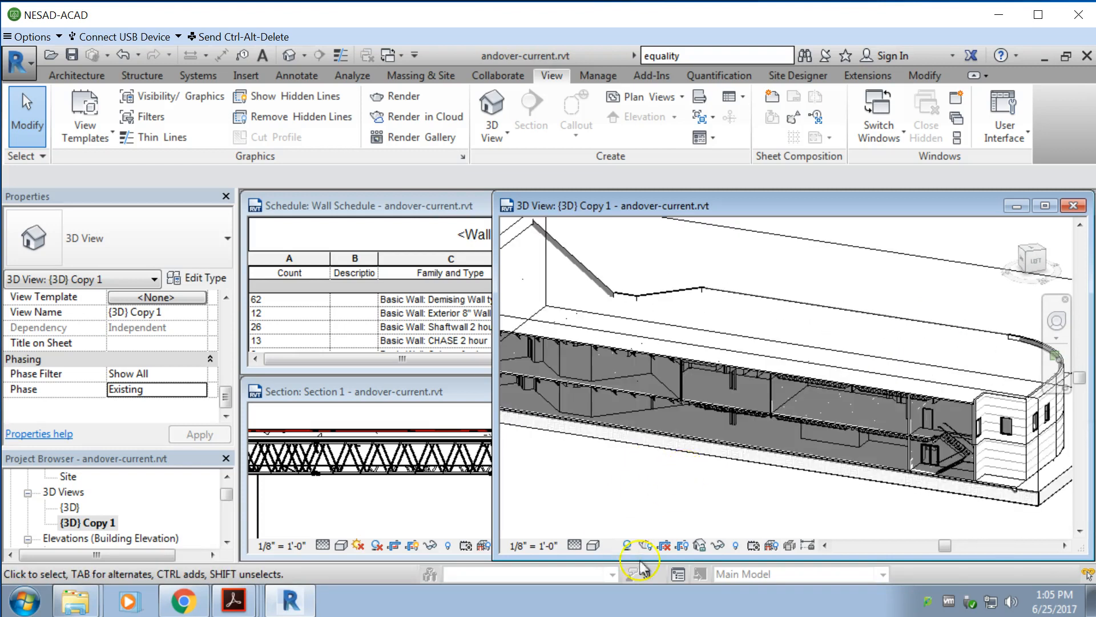
{"action": "left_click", "coordinate": [627, 545]}
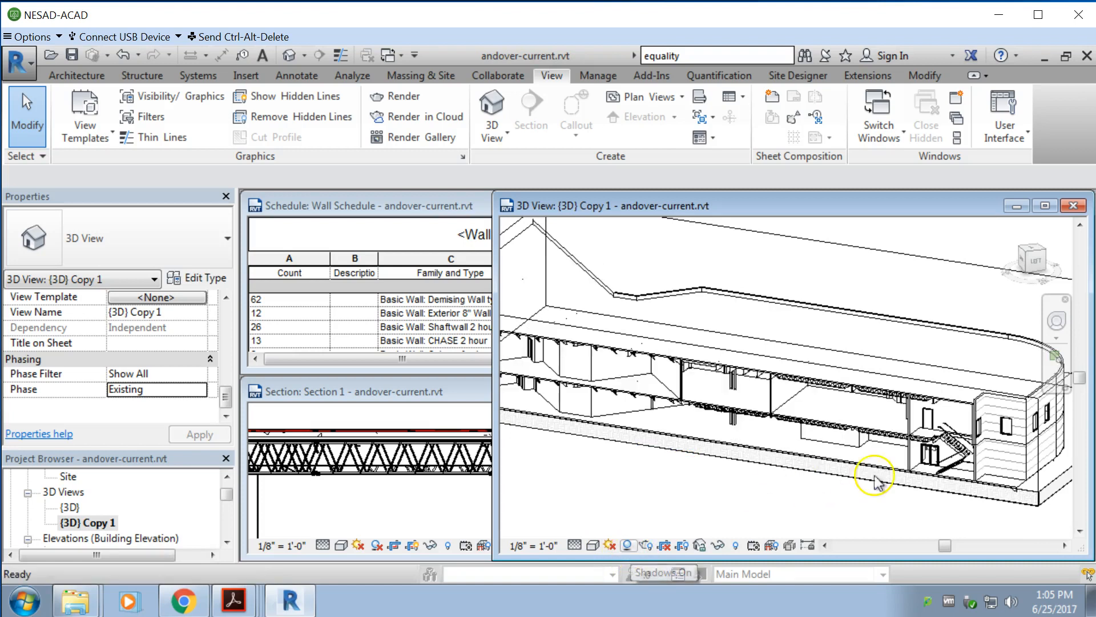
{"action": "scroll", "coordinate": [925, 460], "scroll_direction": "up", "scroll_amount": 1}
{"action": "scroll", "coordinate": [899, 448], "scroll_direction": "up", "scroll_amount": 1}
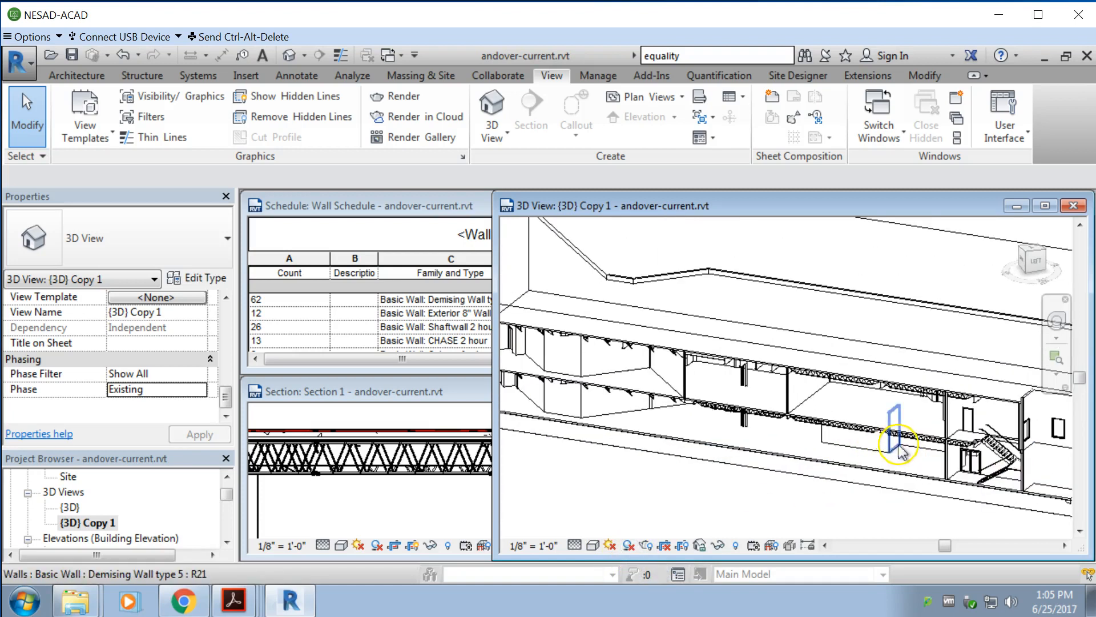
Step: Select the Demising Wall type 5 row and then the Level 1 Shaftwall 2 hour row in the Wall Schedule to highlight those walls
{"action": "left_click", "coordinate": [410, 207]}
{"action": "left_click", "coordinate": [394, 300]}
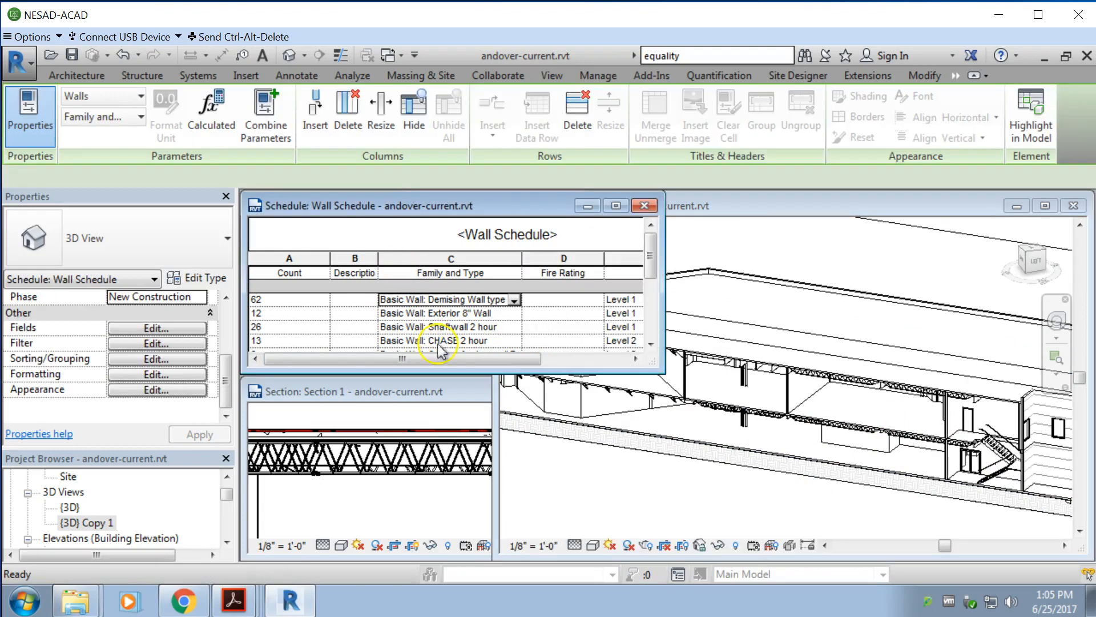
{"action": "left_click", "coordinate": [503, 328]}
{"action": "left_click", "coordinate": [515, 328]}
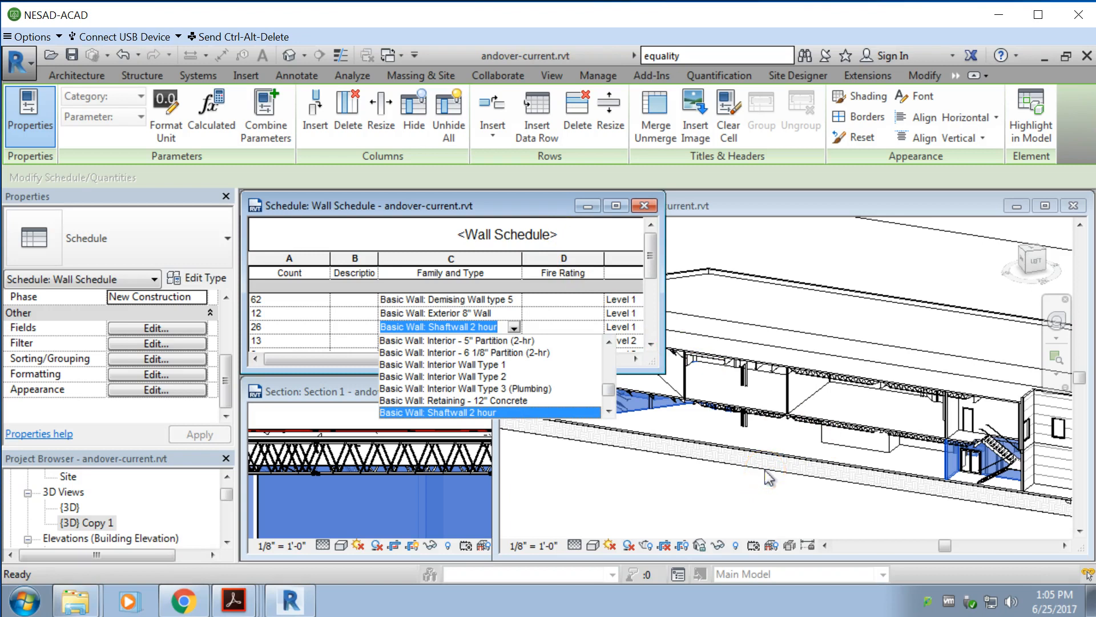
{"action": "mouse_move", "coordinate": [184, 602]}
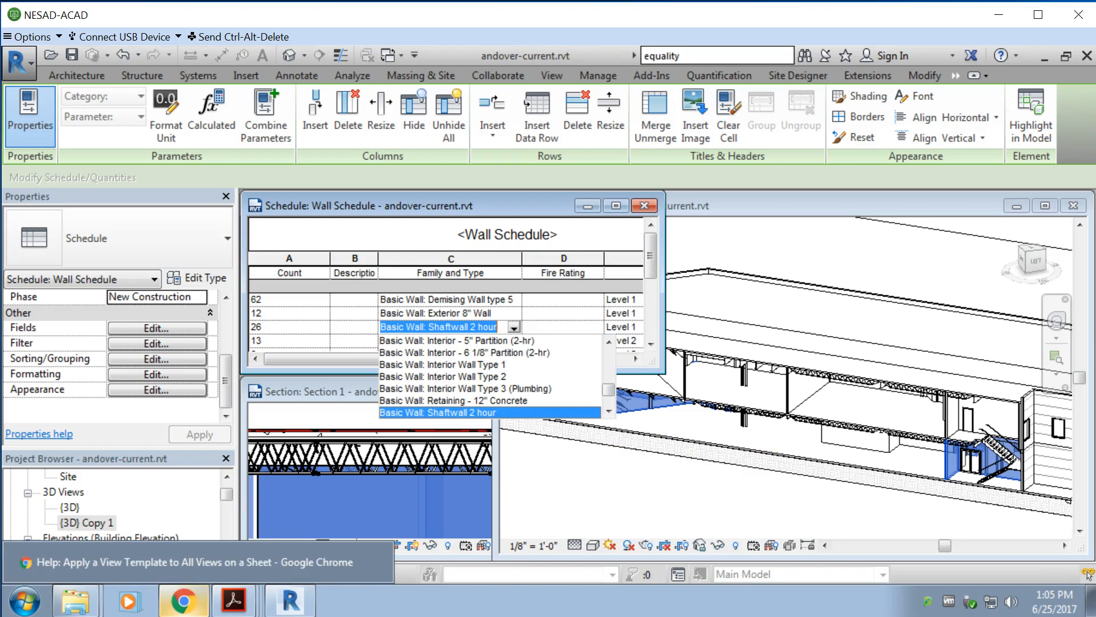